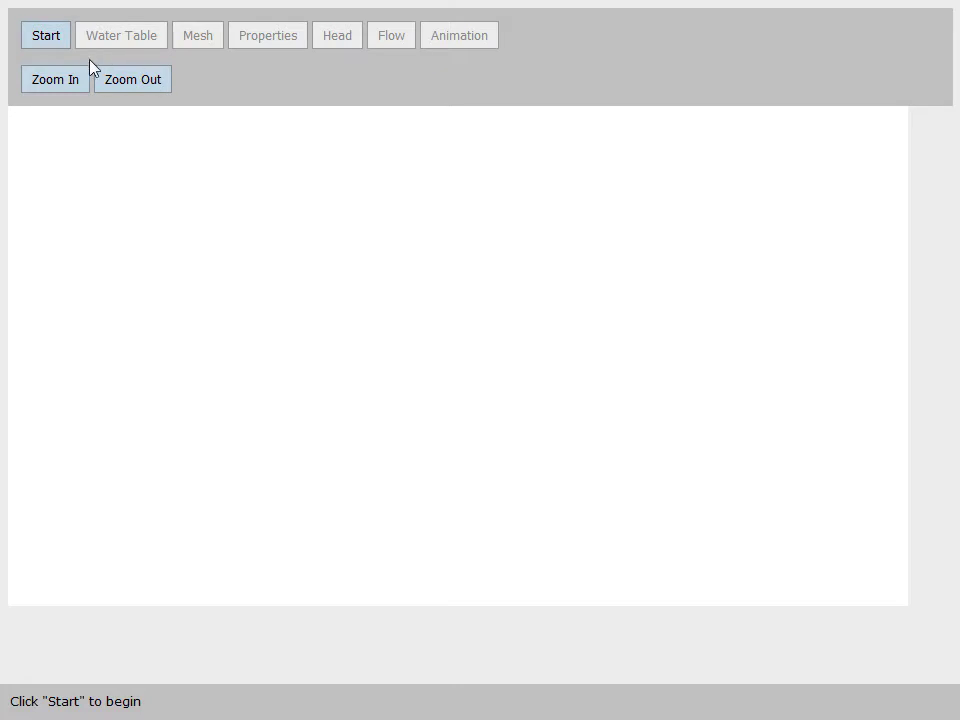
# Step: Create a new model domain 1000 m long at 1:1 vertical exaggeration
pyautogui.click(122, 81)
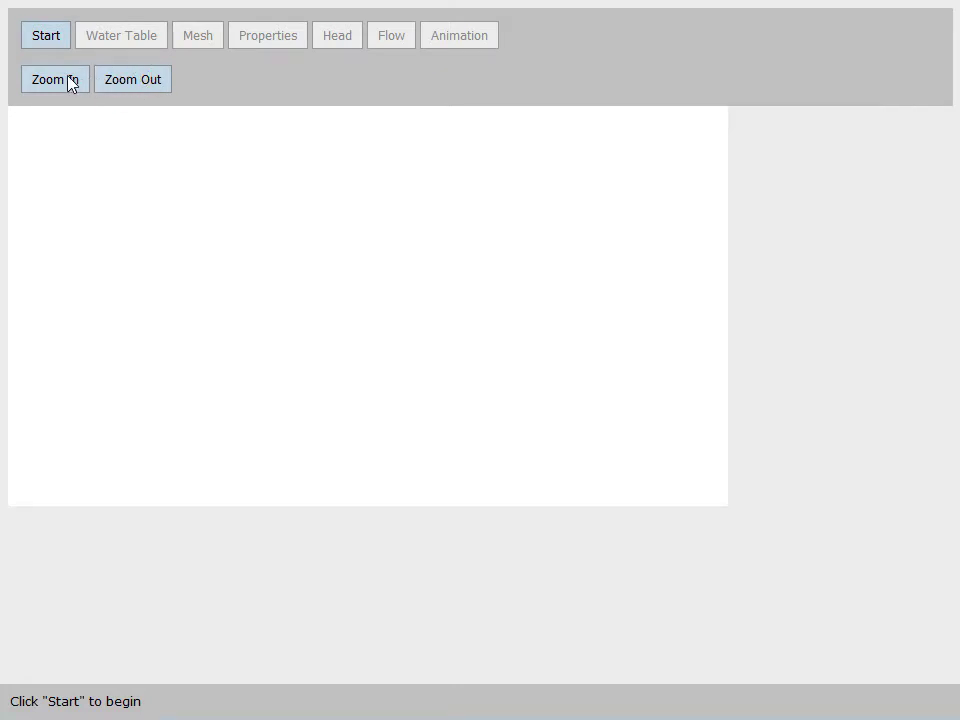
pyautogui.click(70, 82)
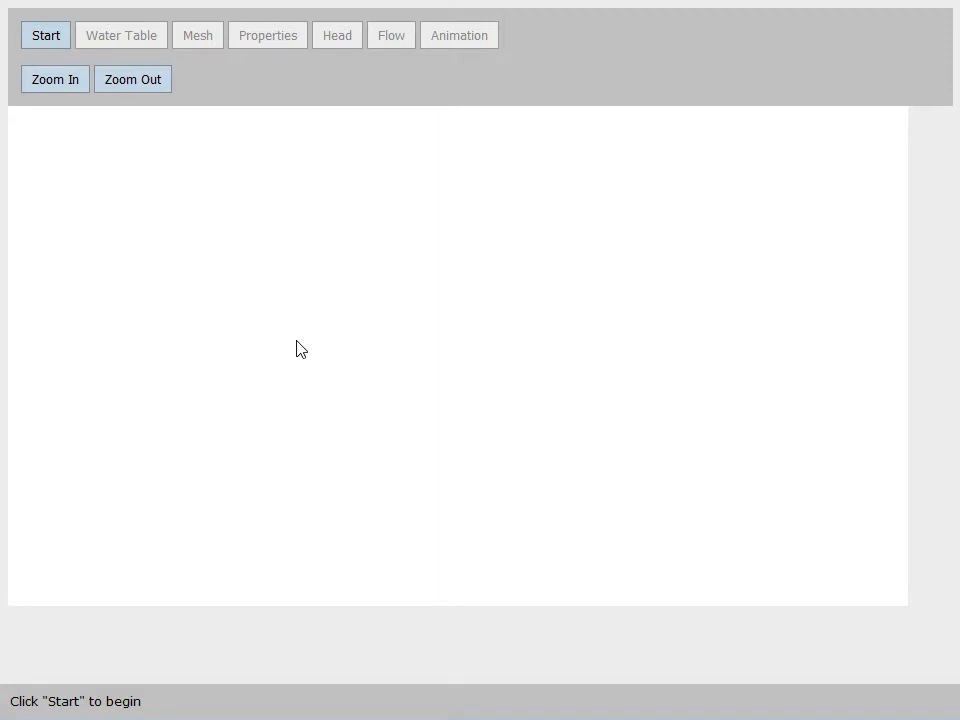
pyautogui.click(48, 37)
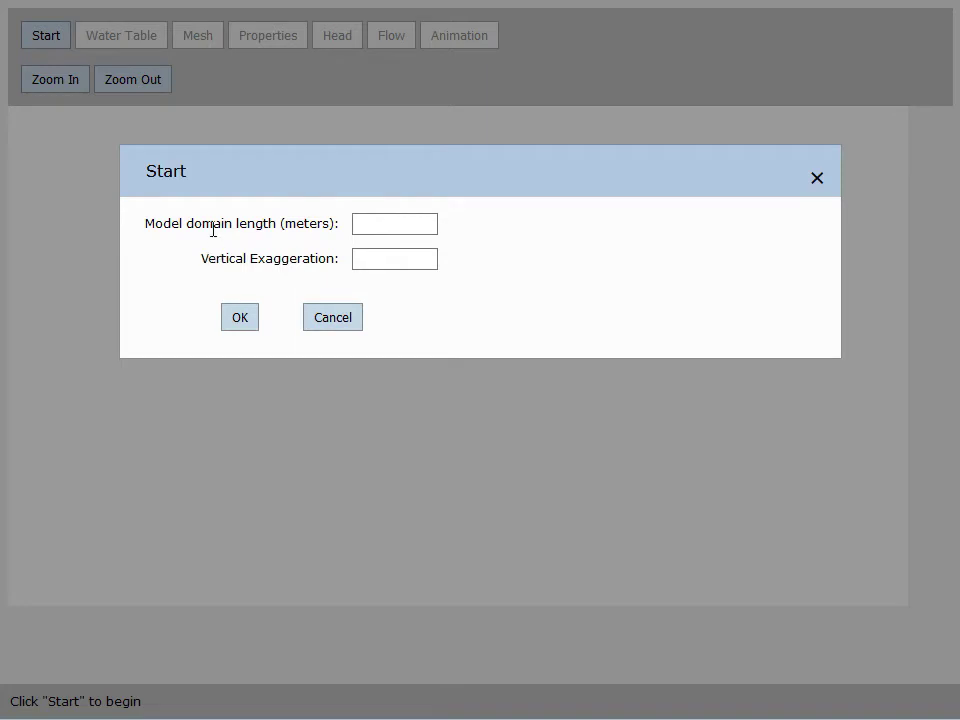
pyautogui.click(363, 226)
pyautogui.write('1000')
pyautogui.click(358, 261)
pyautogui.click(358, 261)
pyautogui.click(244, 324)
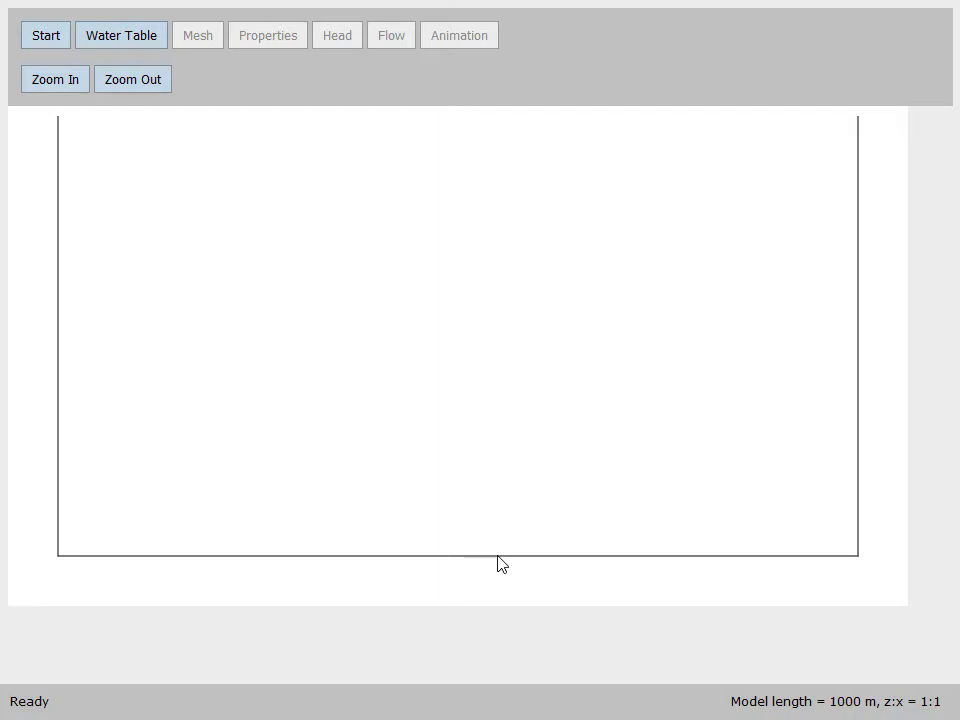
# Step: Start the water table at the left boundary and trace it over the first hill and valley
pyautogui.click(128, 44)
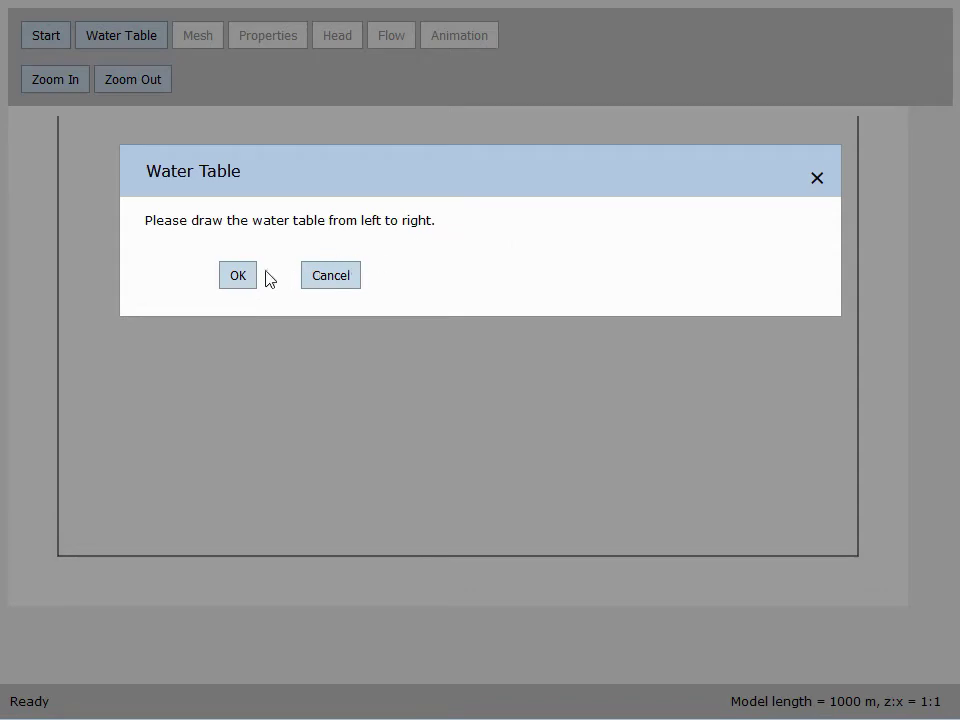
pyautogui.click(238, 276)
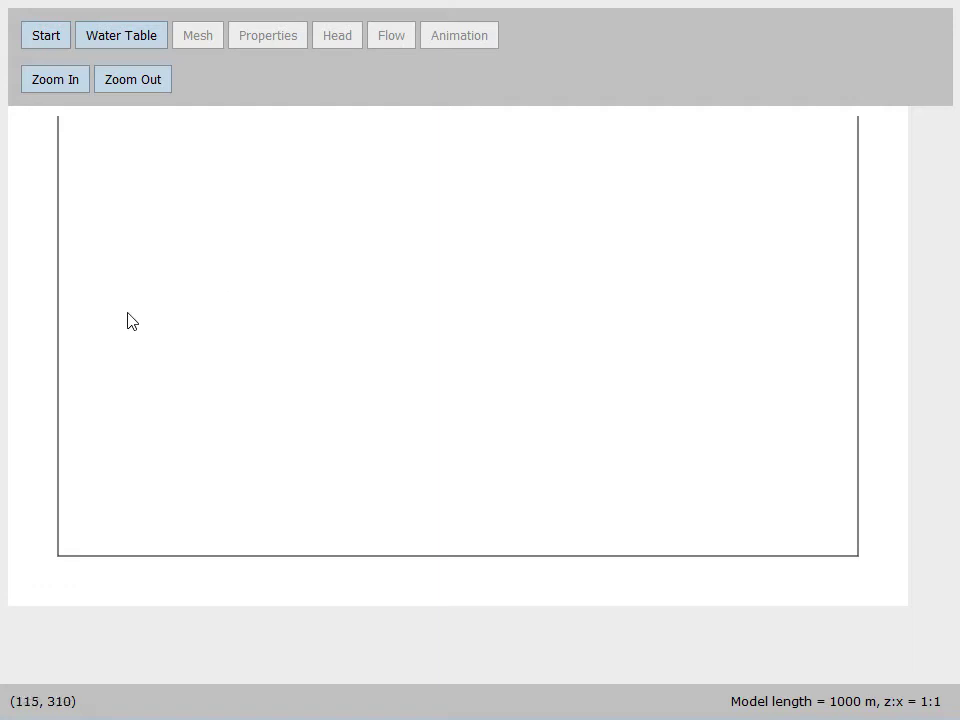
pyautogui.click(54, 347)
pyautogui.click(101, 340)
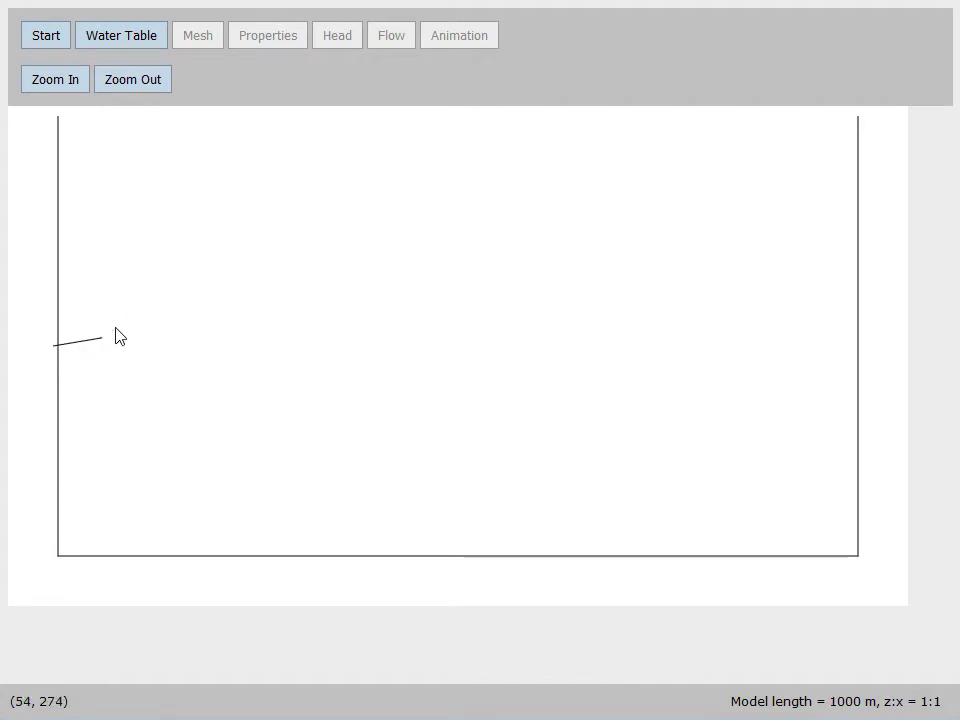
pyautogui.click(191, 297)
pyautogui.click(232, 287)
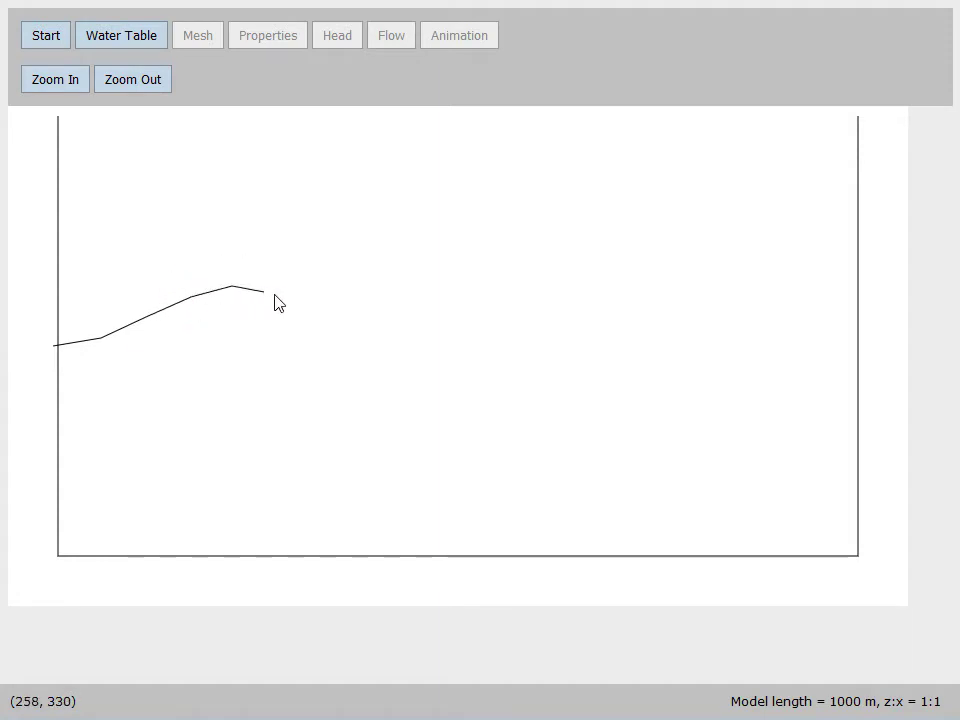
pyautogui.click(278, 293)
pyautogui.click(325, 310)
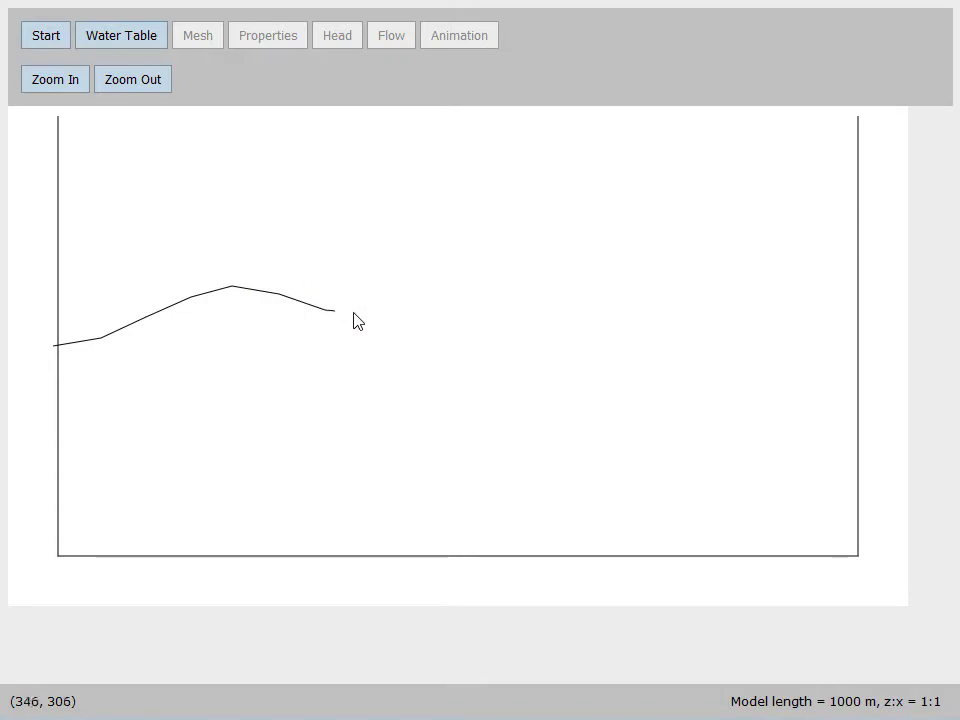
pyautogui.click(366, 316)
# Step: Continue the water table over the highest crest and second valley to the right boundary
pyautogui.click(410, 310)
pyautogui.click(461, 285)
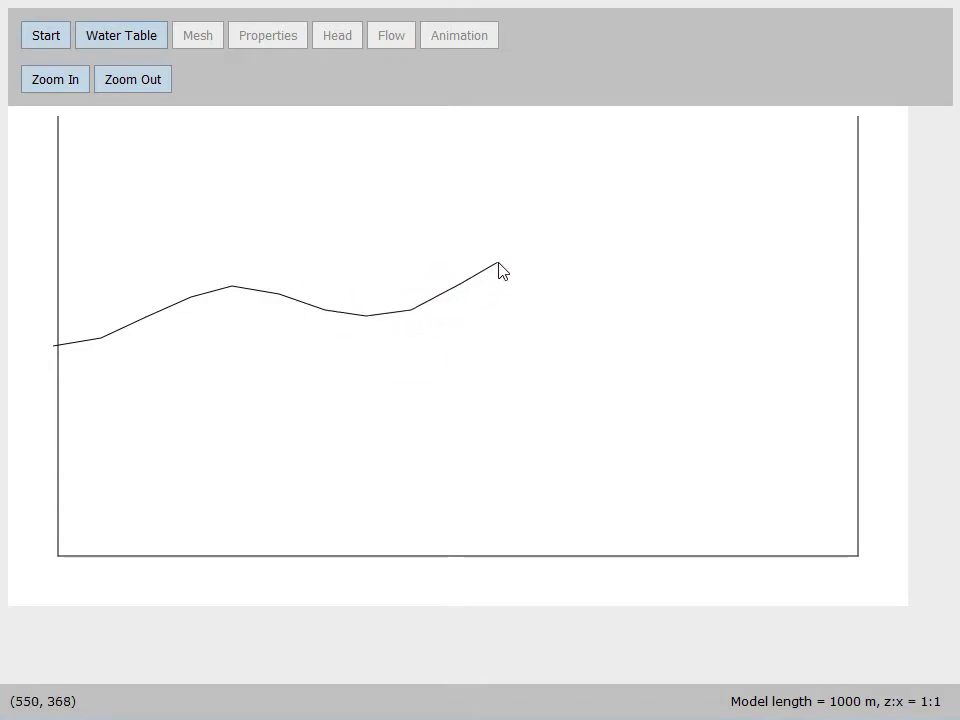
pyautogui.click(498, 262)
pyautogui.click(545, 256)
pyautogui.click(588, 261)
pyautogui.click(630, 276)
pyautogui.click(677, 287)
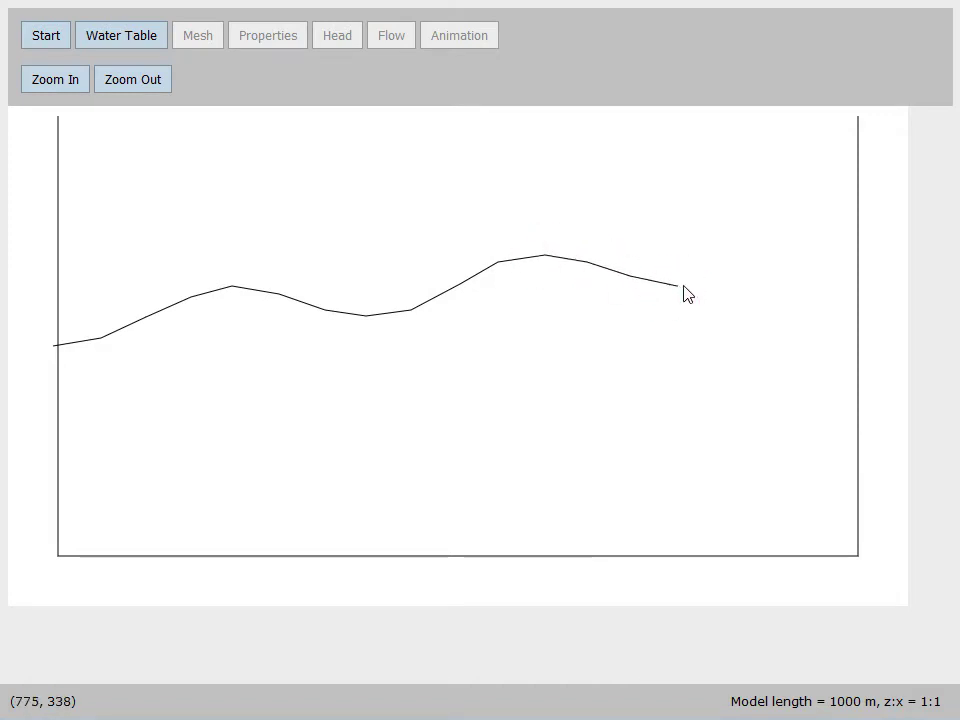
pyautogui.click(724, 273)
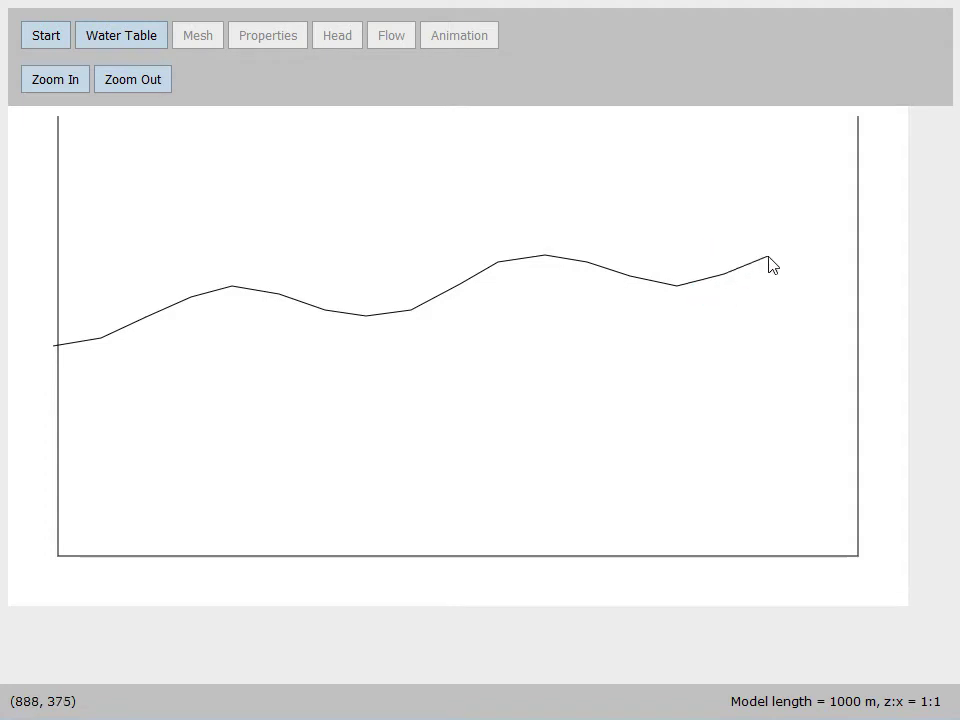
pyautogui.click(768, 258)
pyautogui.click(808, 235)
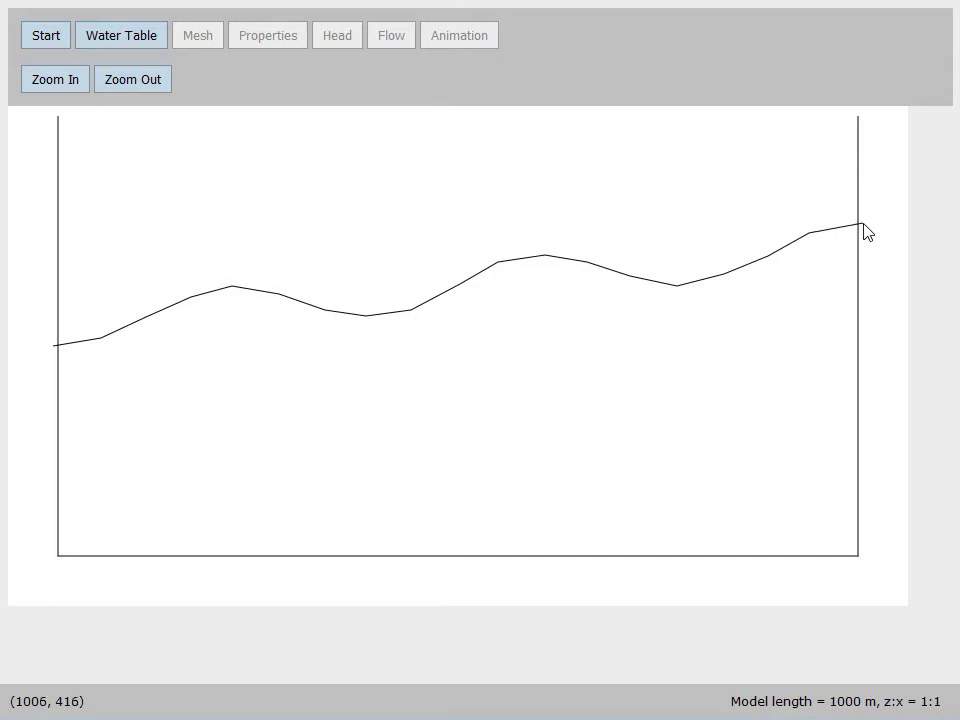
pyautogui.click(864, 225)
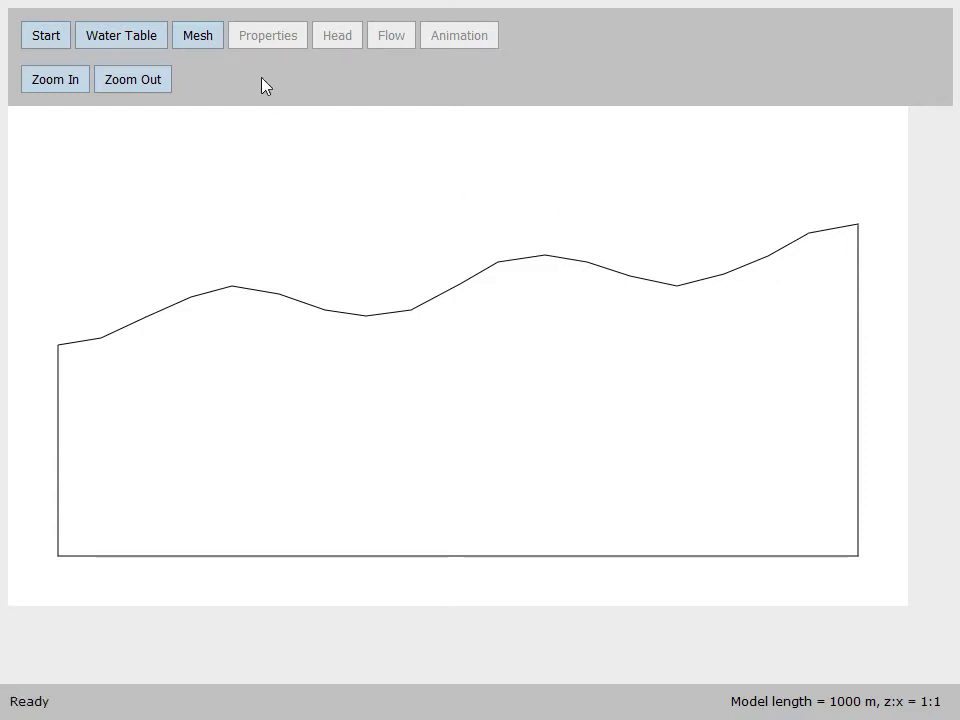
# Step: Generate a triangular mesh of 80 columns by 30 rows over the domain
pyautogui.click(196, 43)
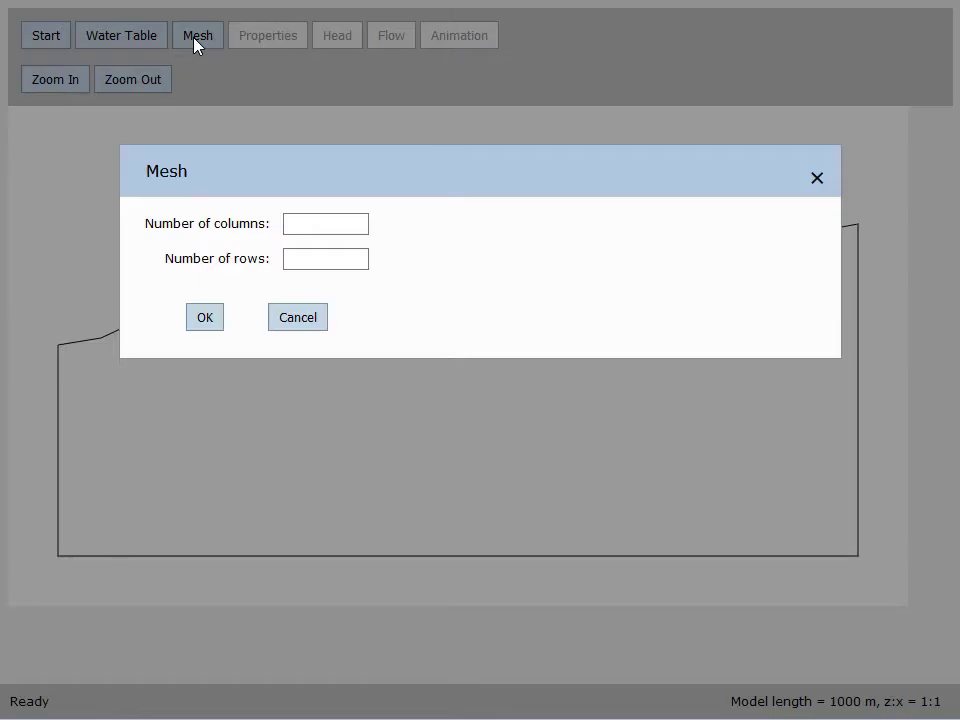
pyautogui.click(322, 220)
pyautogui.click(322, 220)
pyautogui.write('80')
pyautogui.click(306, 261)
pyautogui.click(307, 261)
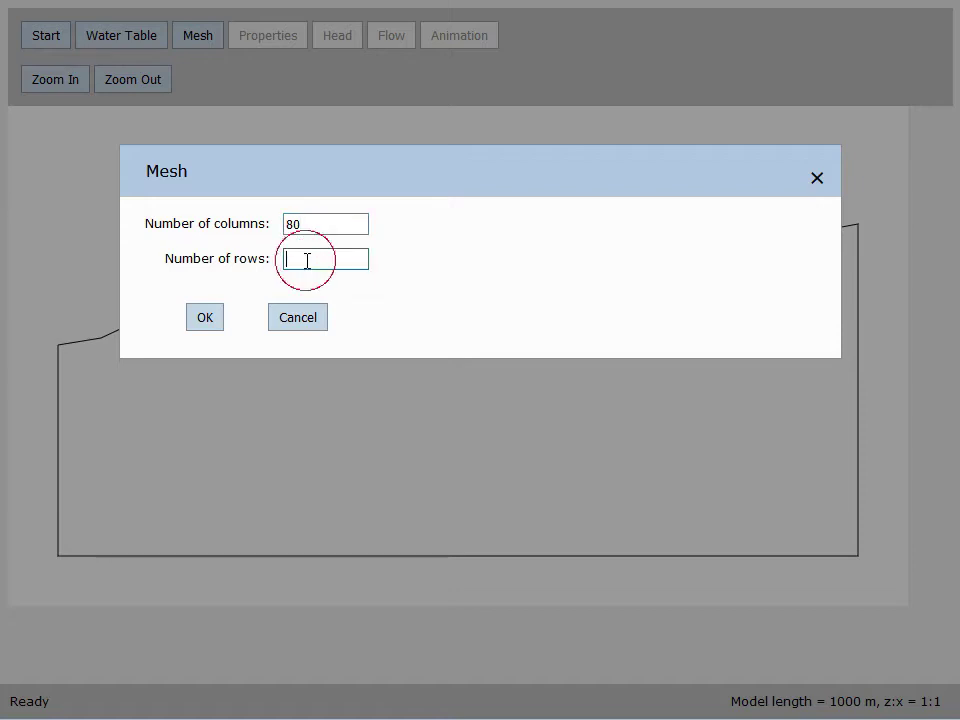
pyautogui.write('30')
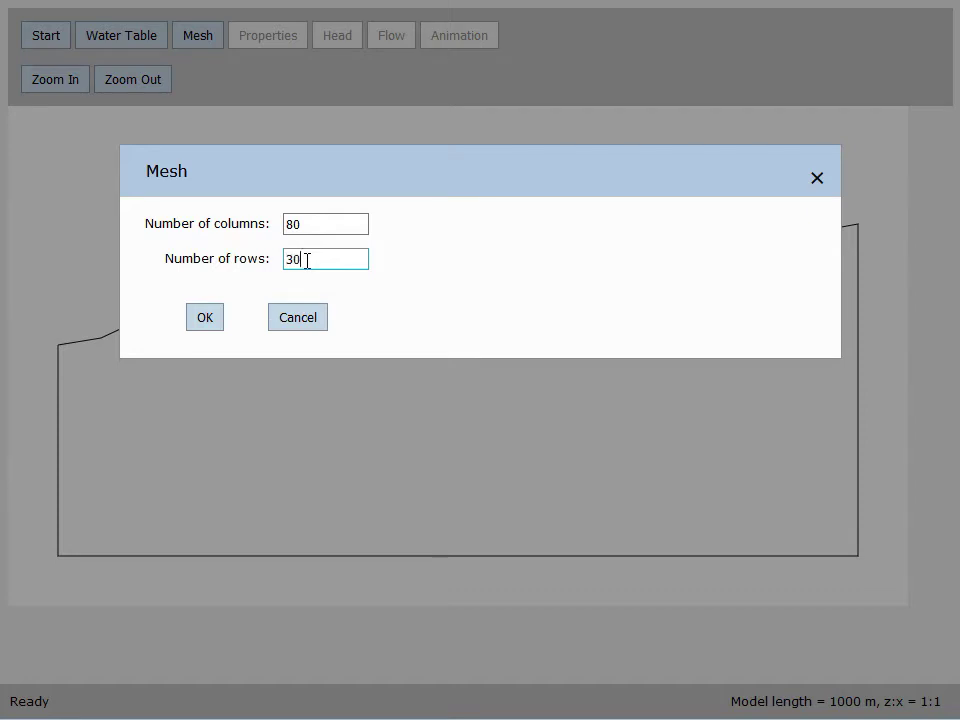
pyautogui.click(208, 320)
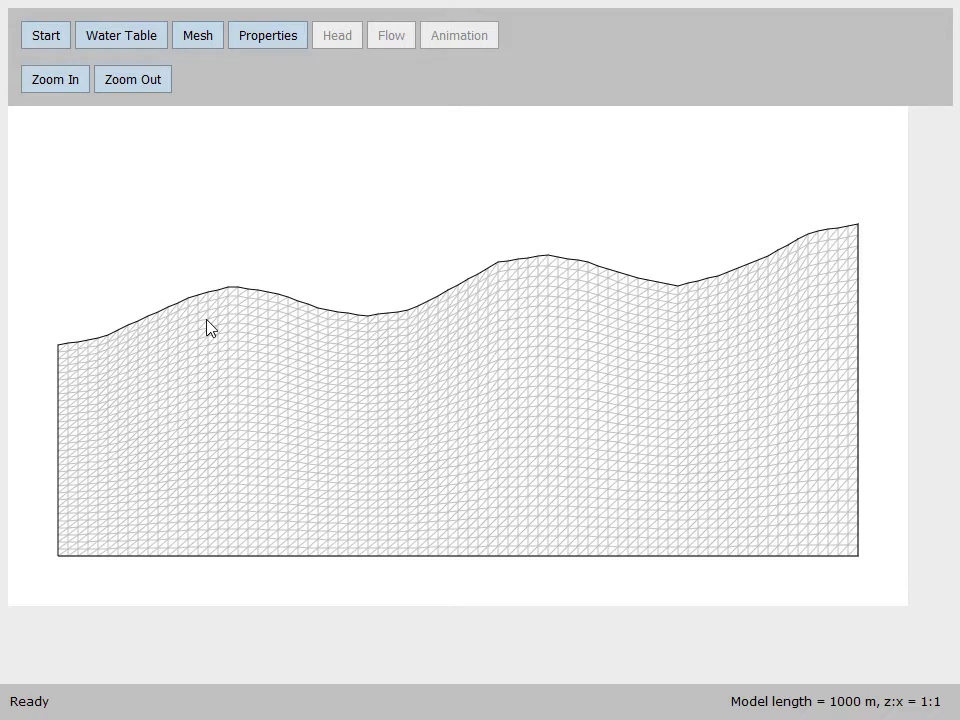
pyautogui.click(272, 40)
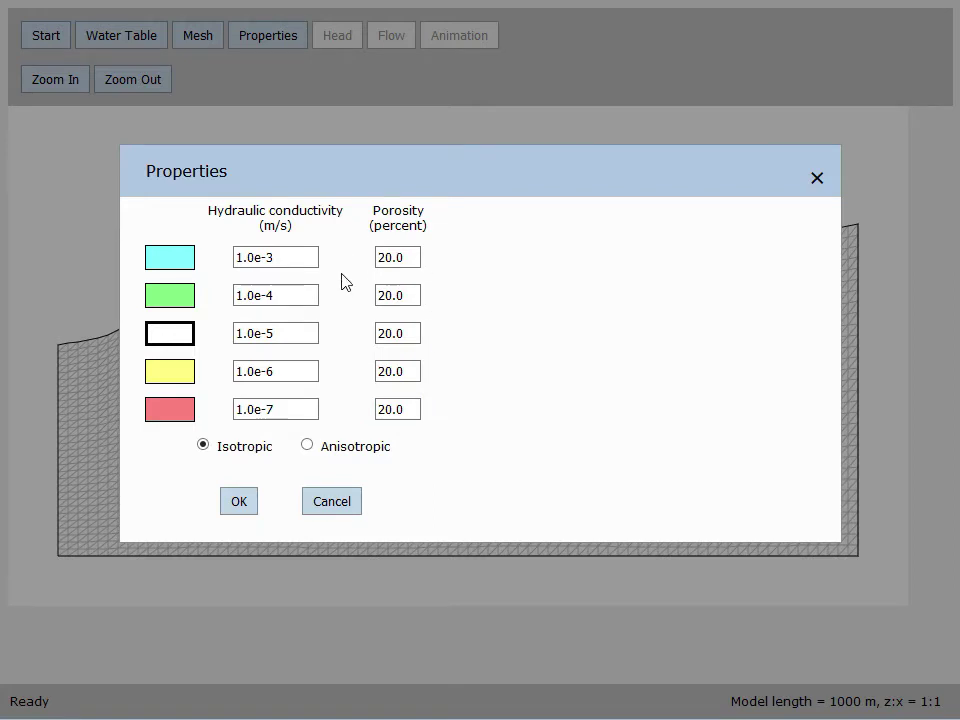
# Step: Toggle conductivity to anisotropic and back, leaving all five zones isotropic
pyautogui.click(307, 446)
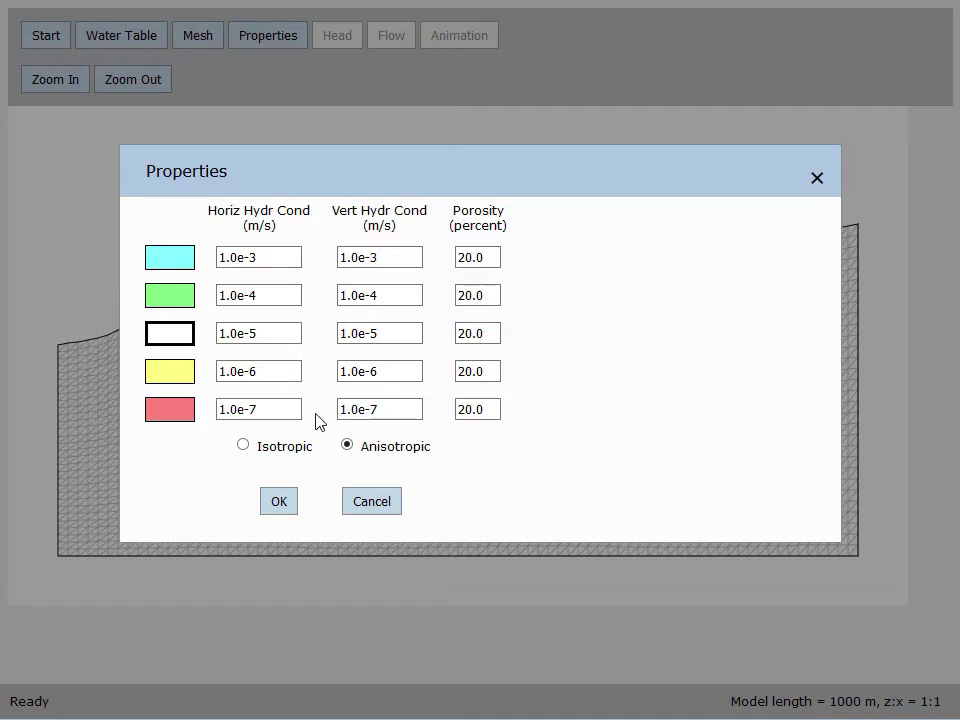
pyautogui.click(244, 447)
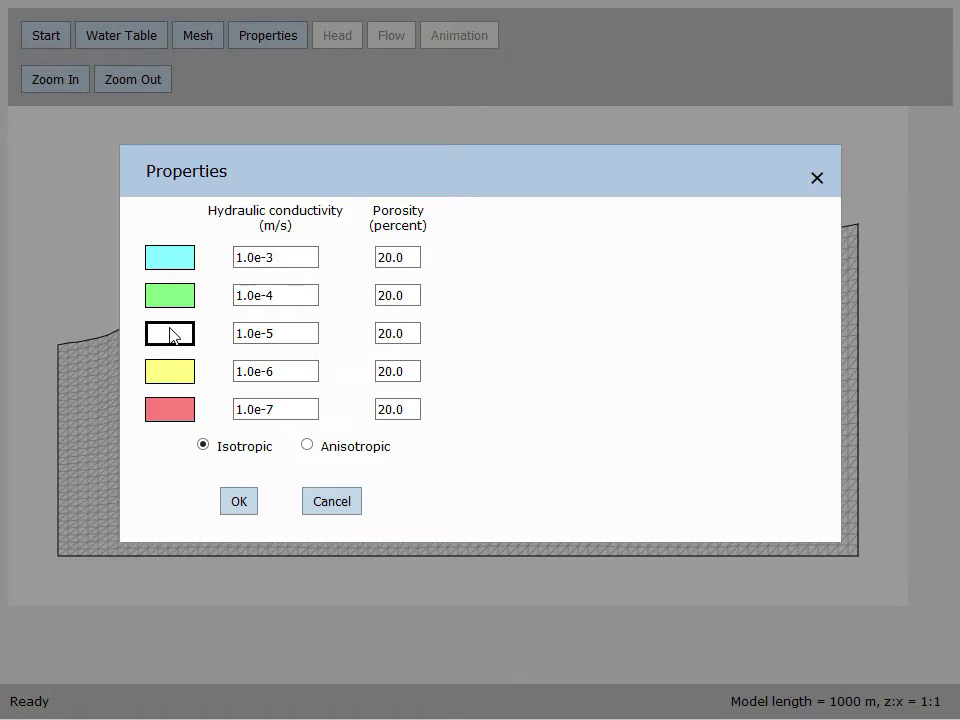
# Step: Select the cyan high-conductivity material and trace the lens's upper edge leftward from the right boundary
pyautogui.click(170, 262)
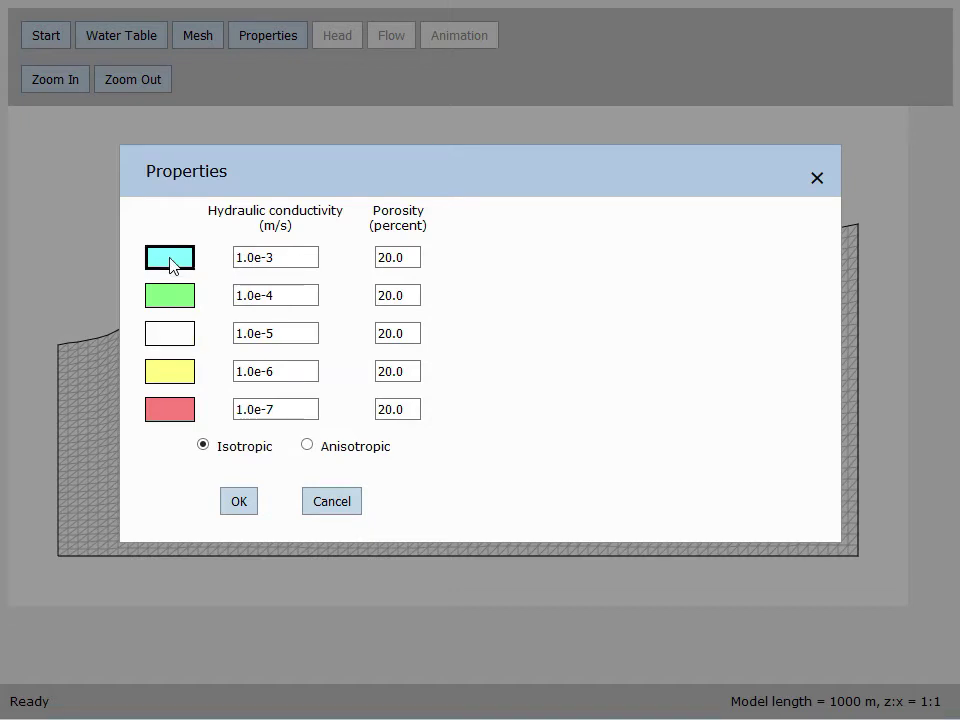
pyautogui.click(239, 501)
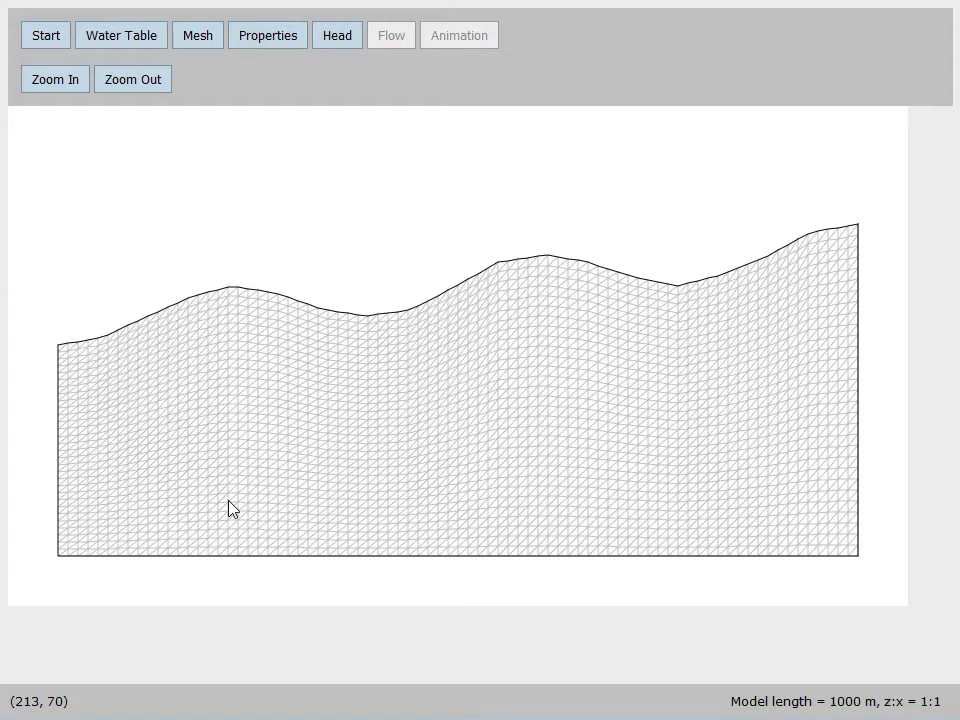
pyautogui.click(872, 398)
pyautogui.click(815, 411)
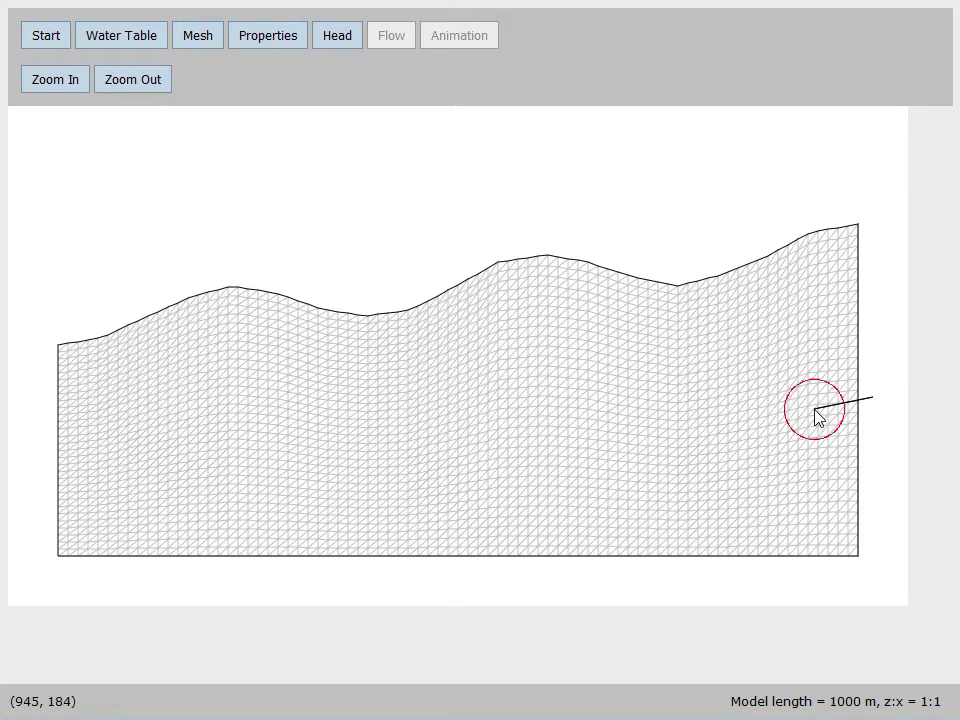
pyautogui.click(760, 426)
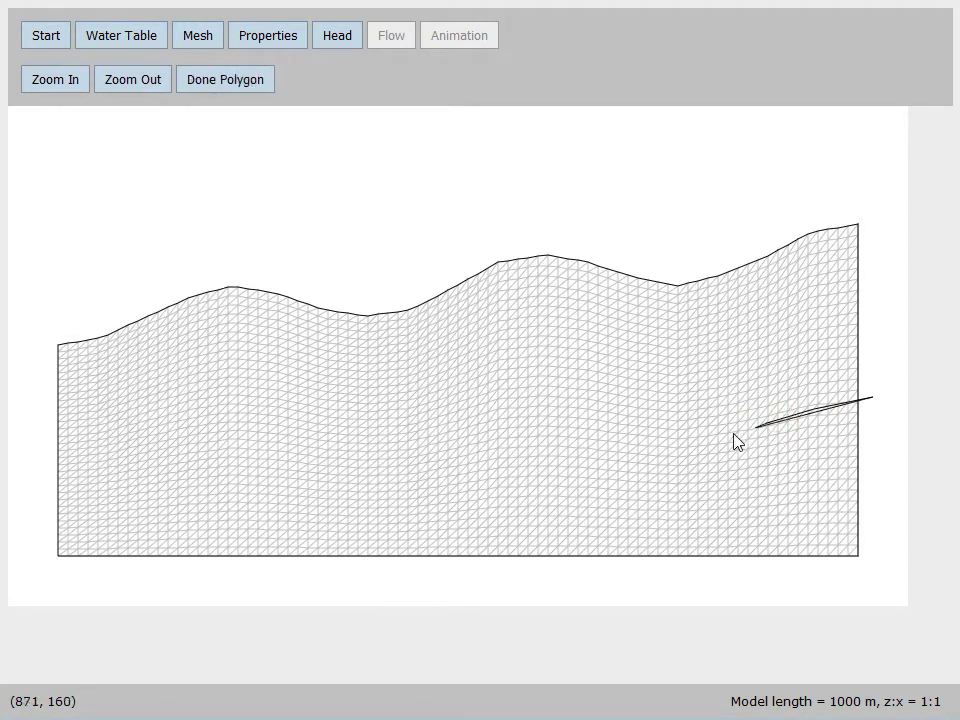
pyautogui.click(676, 440)
pyautogui.click(636, 447)
pyautogui.click(580, 450)
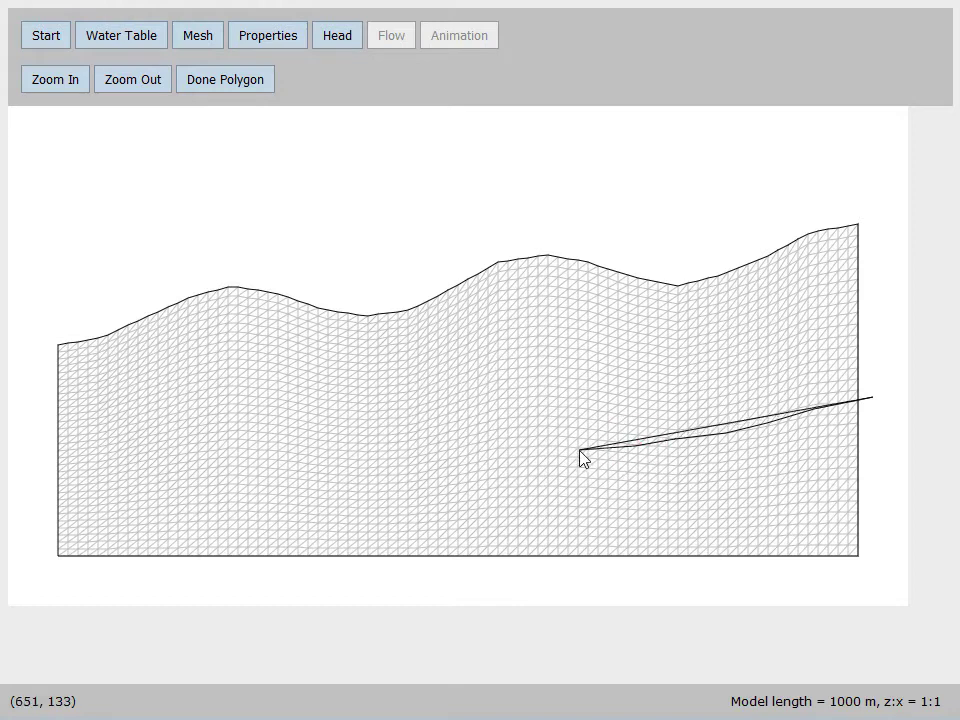
pyautogui.click(580, 450)
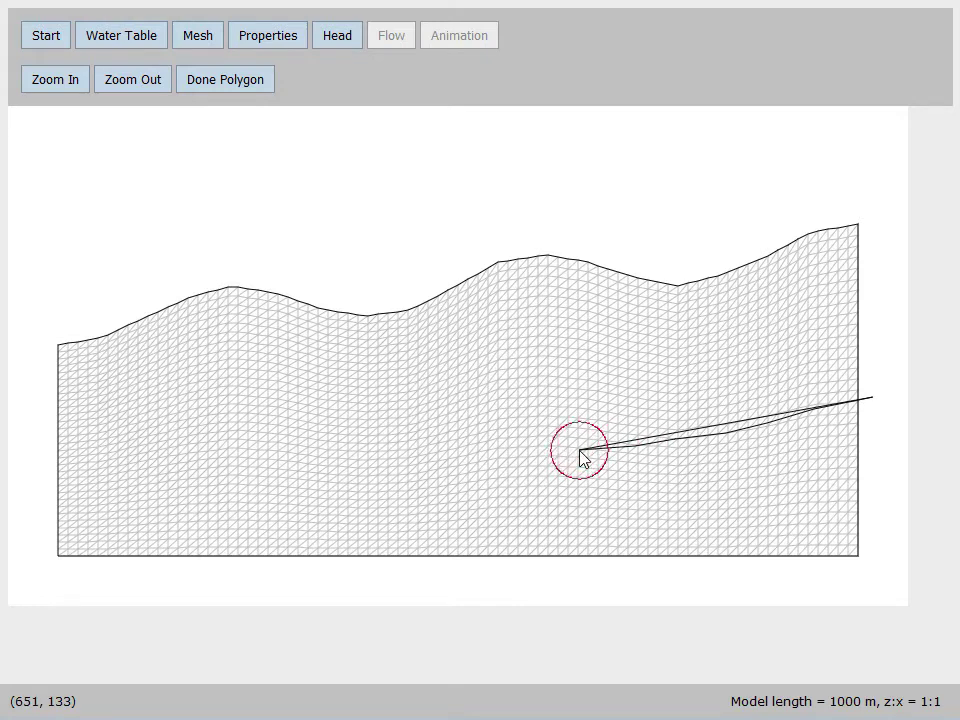
pyautogui.click(487, 456)
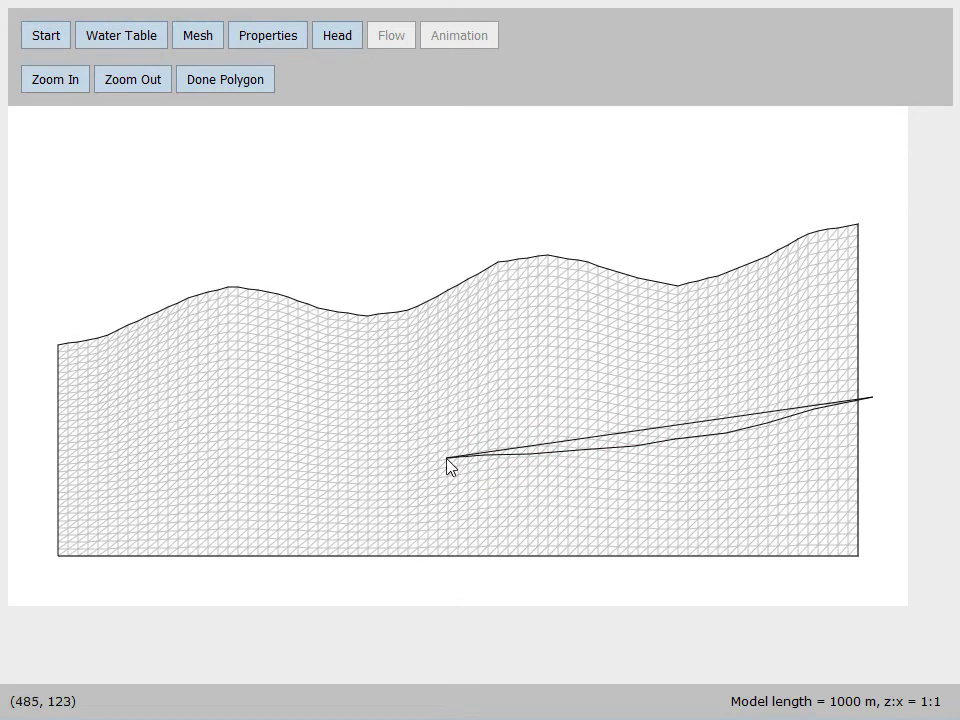
pyautogui.click(447, 459)
pyautogui.click(409, 466)
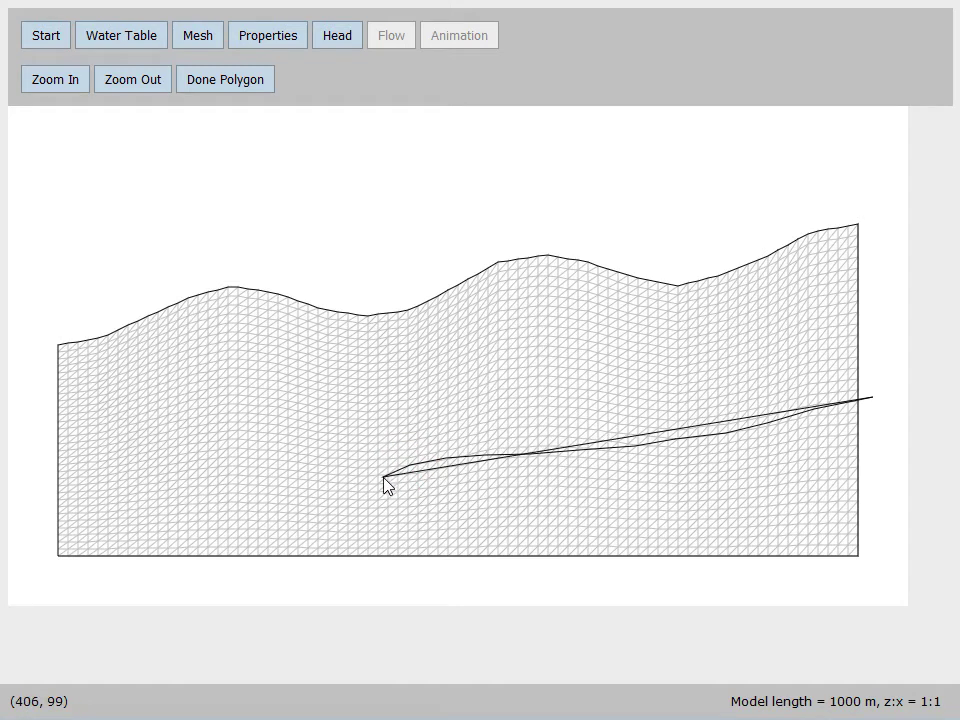
# Step: Round the lens's left tip, trace its bottom edge, and close the cyan zone at the right boundary
pyautogui.click(384, 477)
pyautogui.click(374, 493)
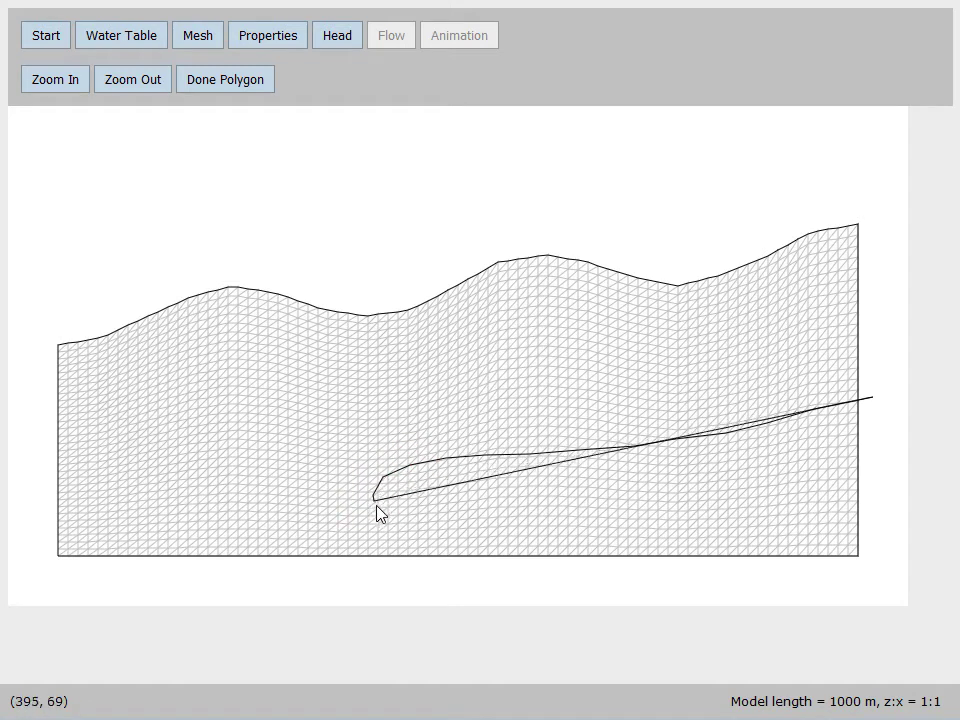
pyautogui.click(378, 512)
pyautogui.click(422, 517)
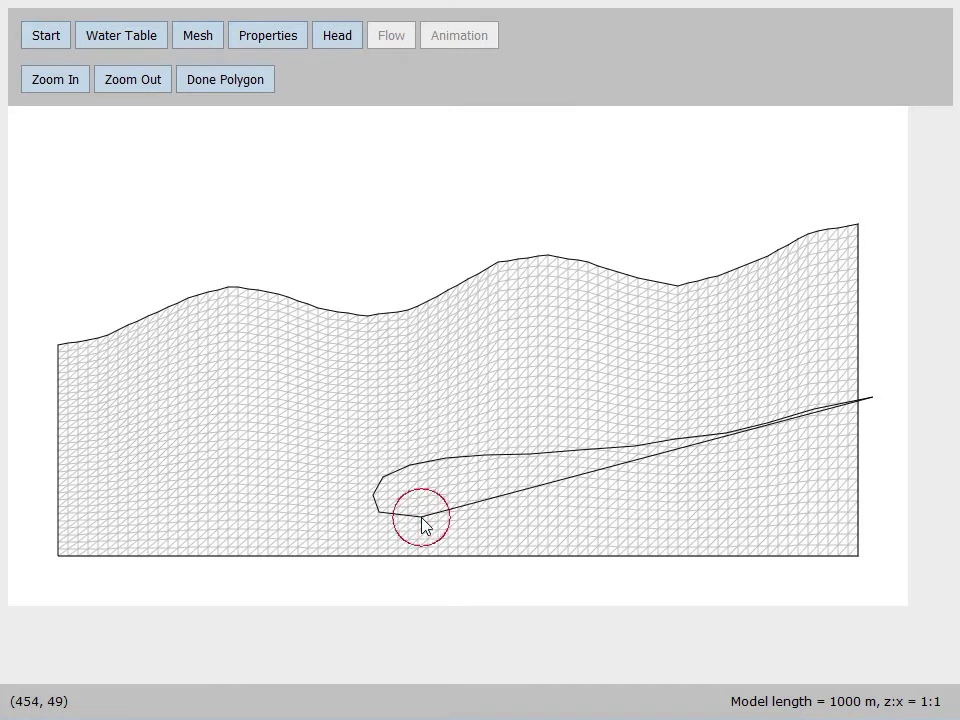
pyautogui.click(474, 510)
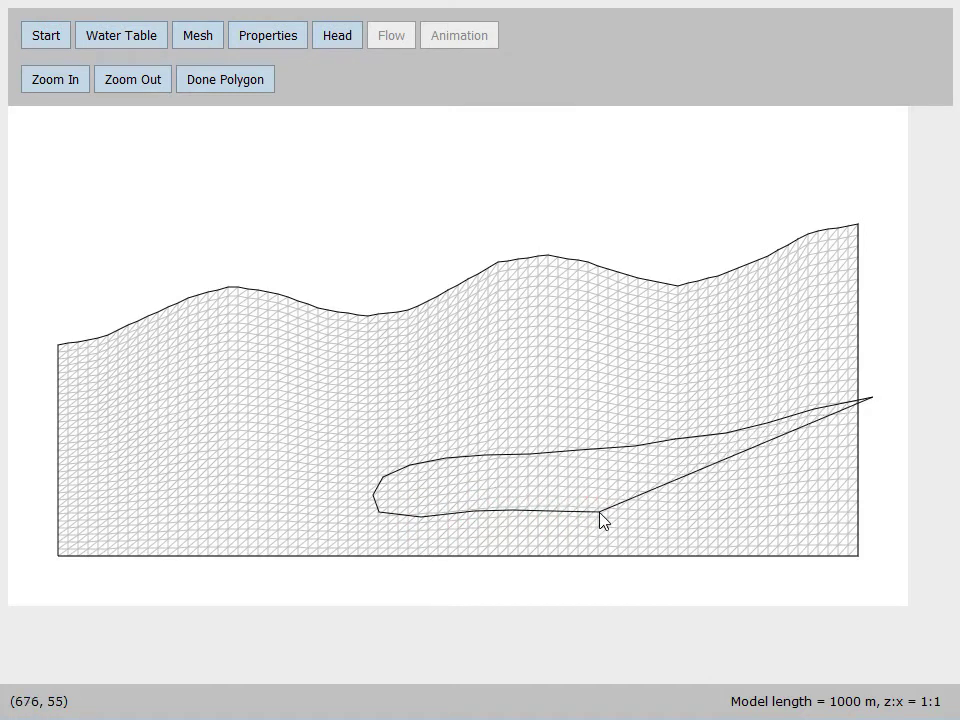
pyautogui.click(645, 514)
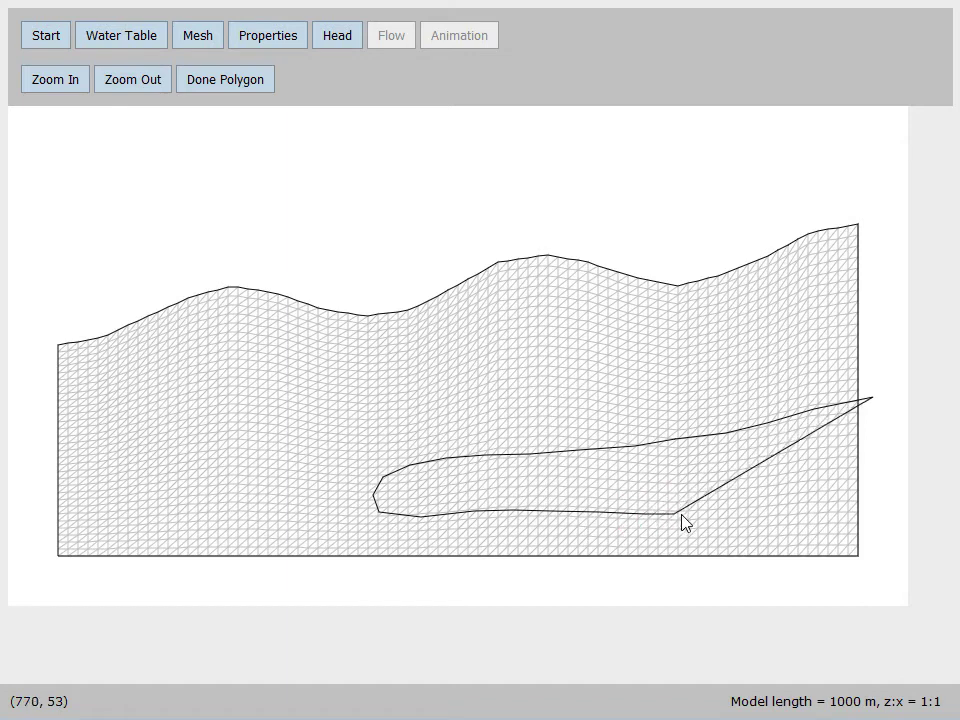
pyautogui.click(682, 514)
pyautogui.click(733, 511)
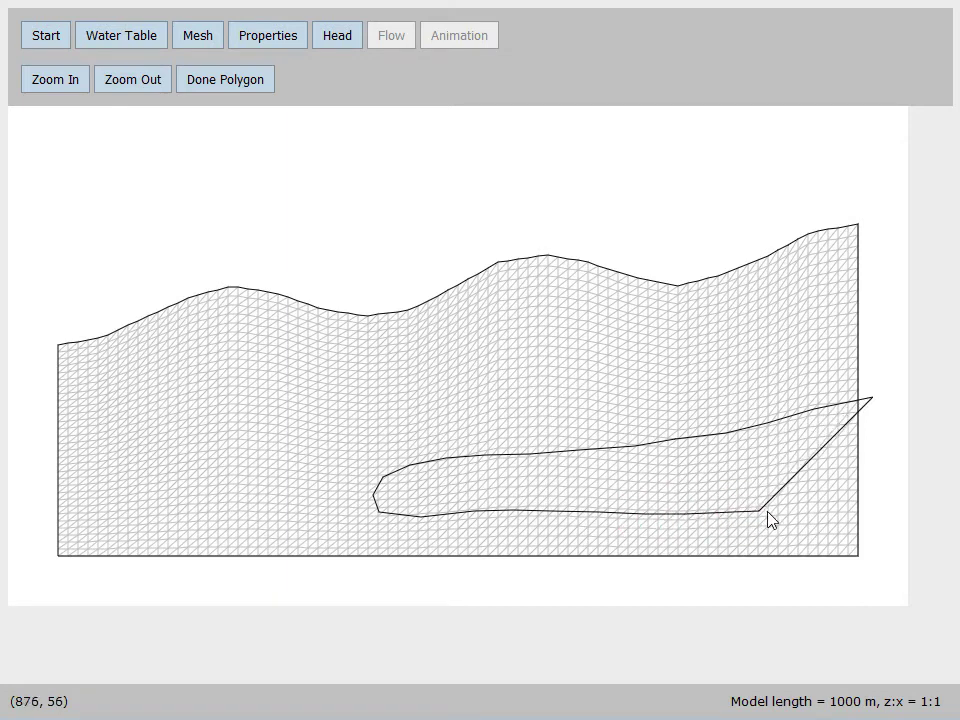
pyautogui.click(778, 511)
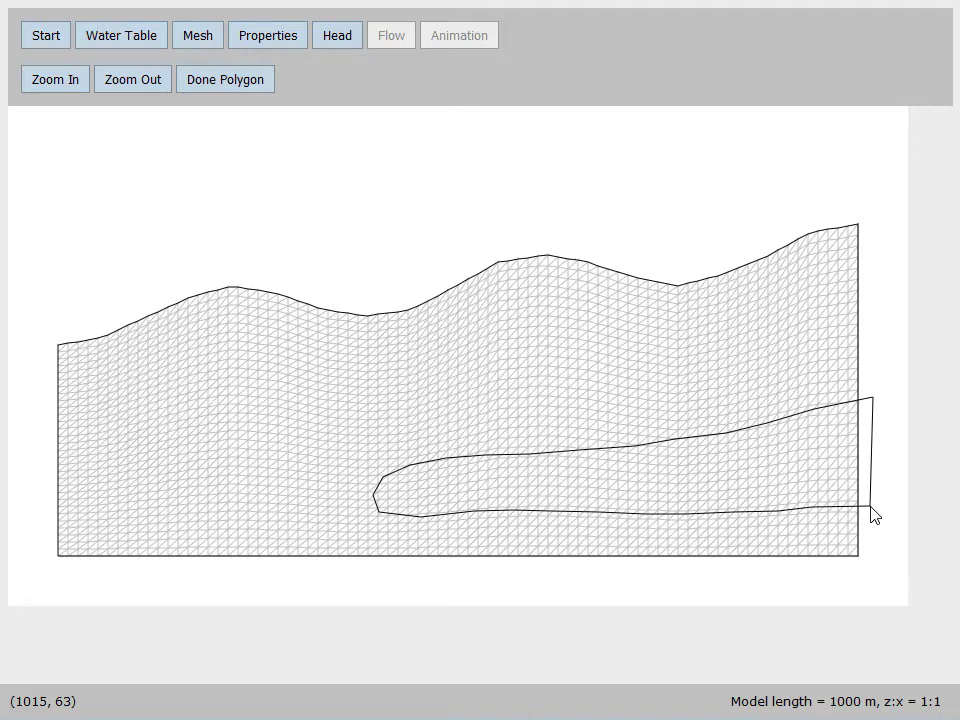
pyautogui.doubleClick(872, 514)
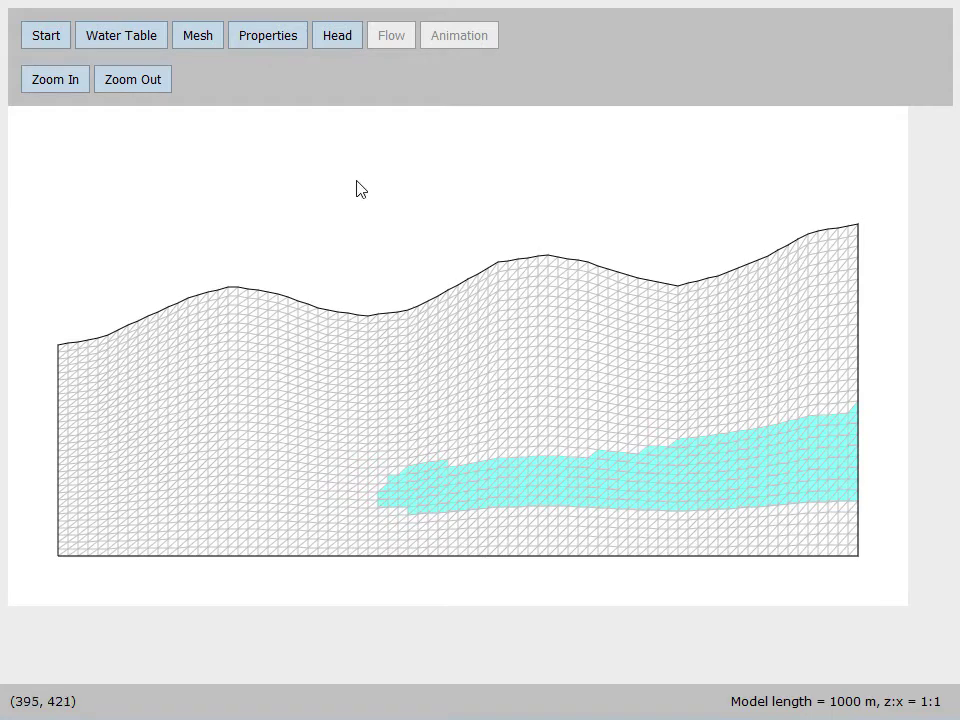
# Step: Select the red 1.0e-7 m/s low-conductivity material in Properties
pyautogui.click(268, 37)
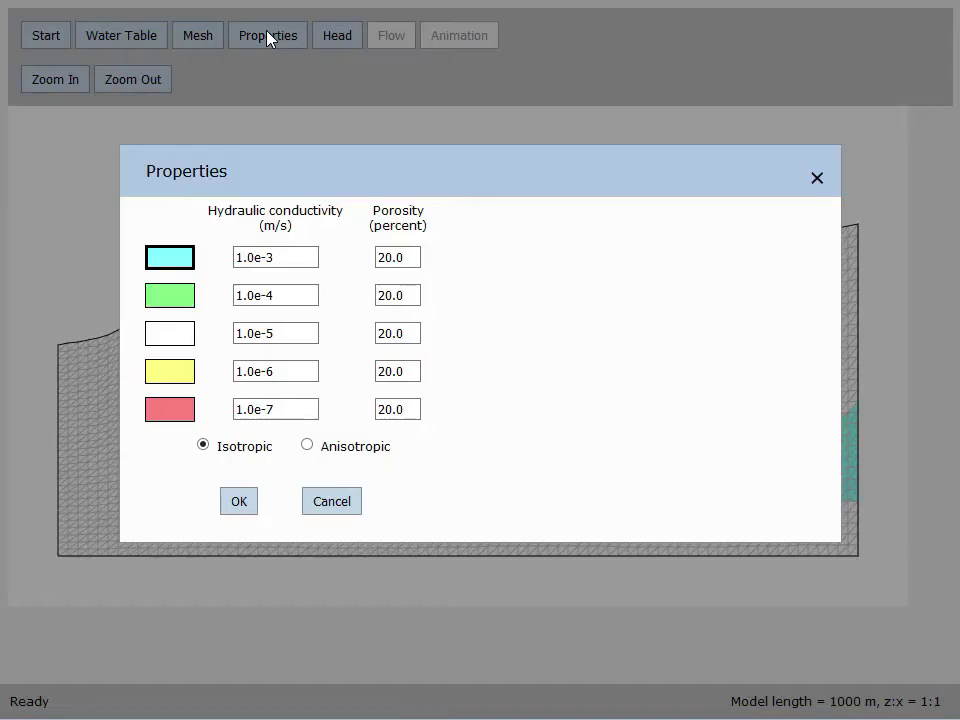
pyautogui.click(315, 265)
pyautogui.click(178, 413)
pyautogui.click(238, 501)
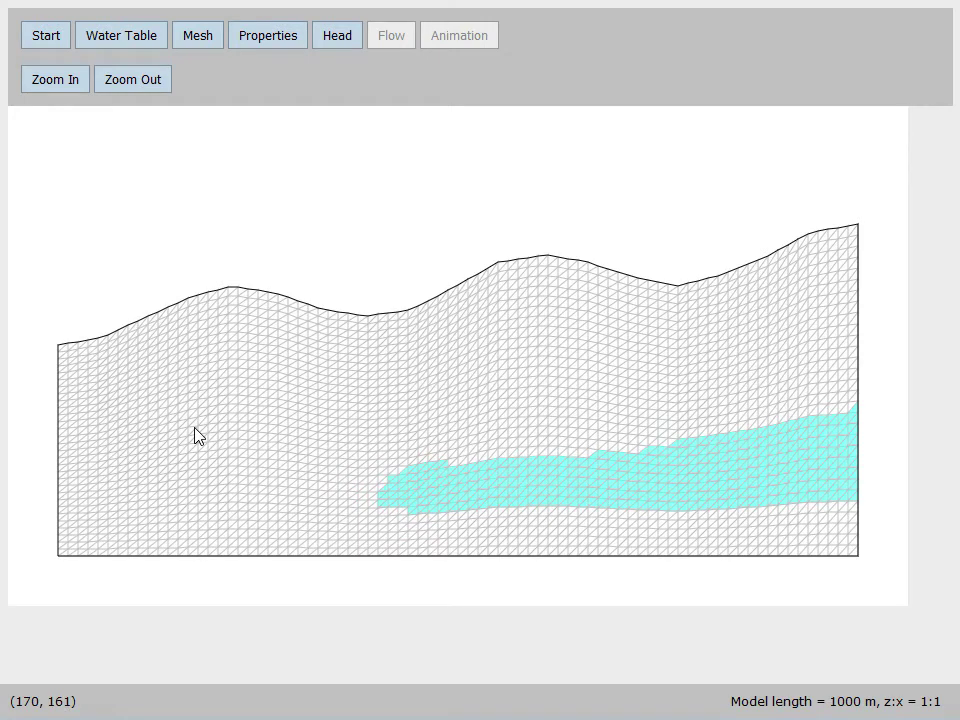
# Step: Outline the top edge and right tip of the slanted left-side lens
pyautogui.click(195, 434)
pyautogui.click(229, 414)
pyautogui.click(267, 405)
pyautogui.click(298, 401)
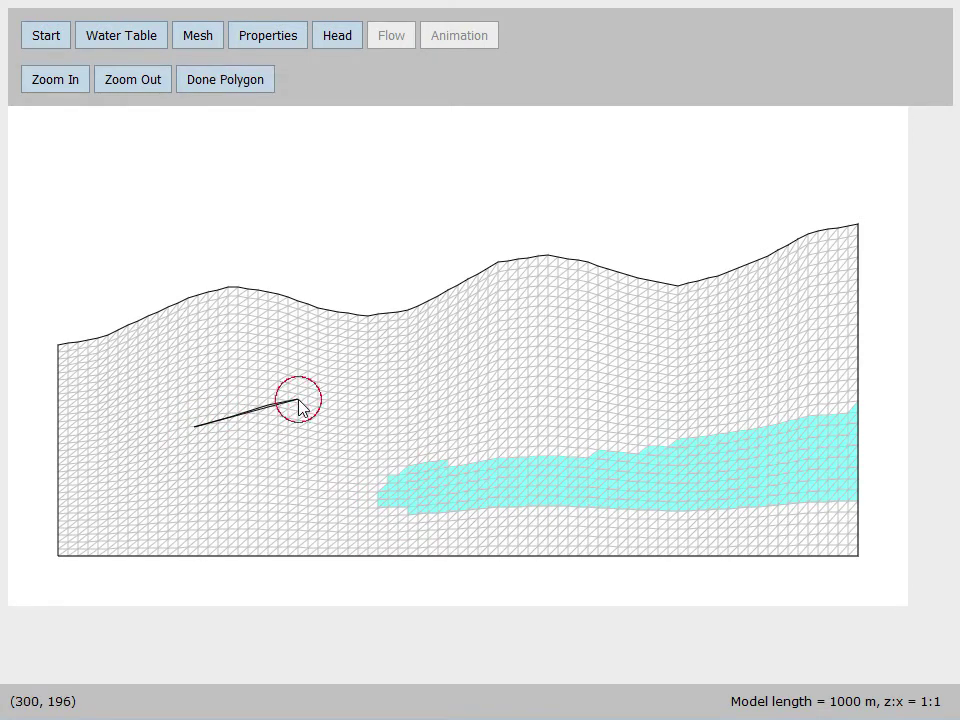
pyautogui.click(328, 397)
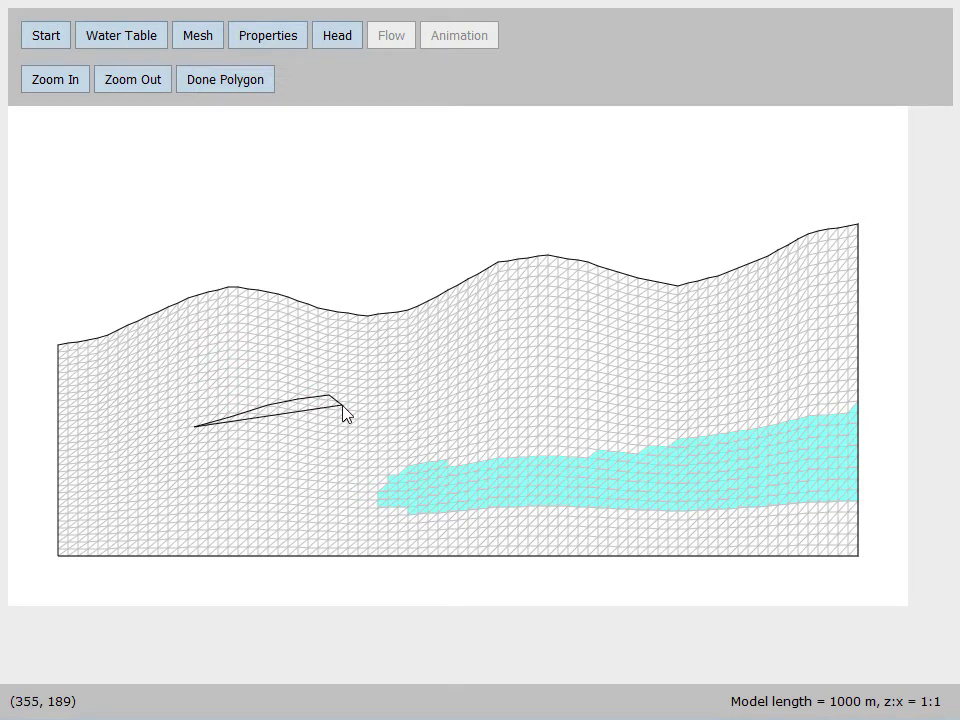
pyautogui.click(339, 418)
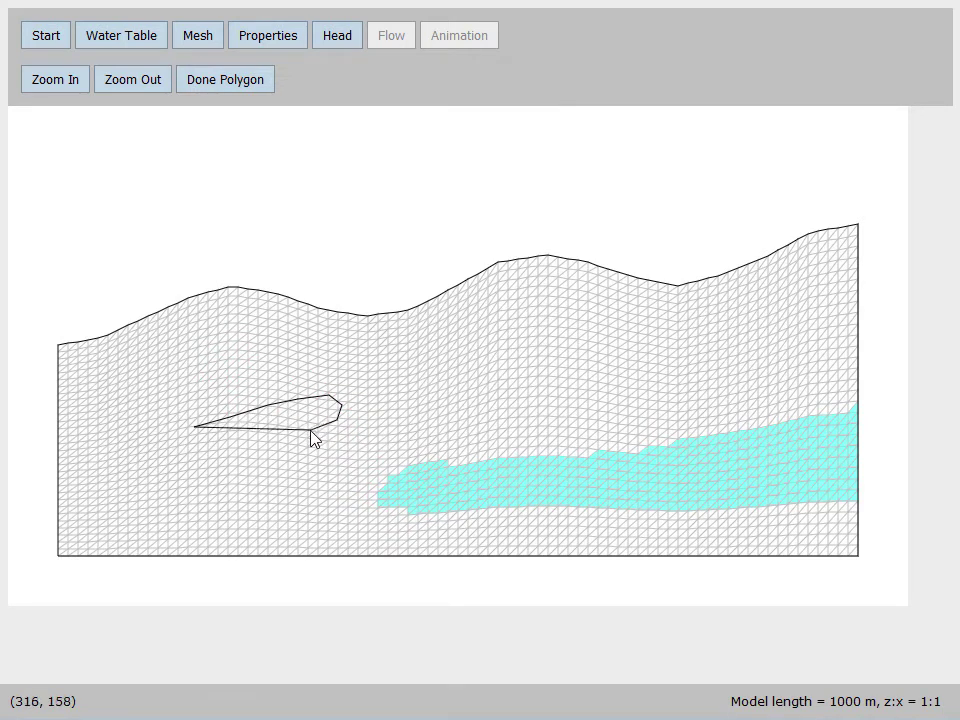
# Step: Trace the lens's lower edge to its left end, reshape the upper-left edge, and finish the outline
pyautogui.click(279, 444)
pyautogui.click(247, 450)
pyautogui.click(222, 458)
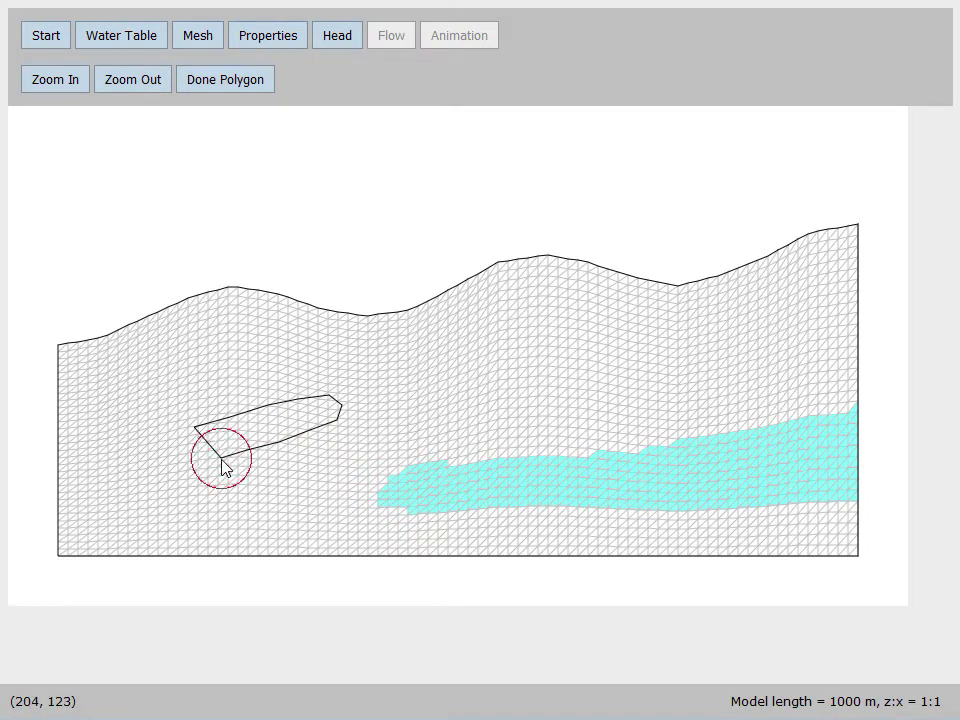
pyautogui.click(196, 465)
pyautogui.click(166, 469)
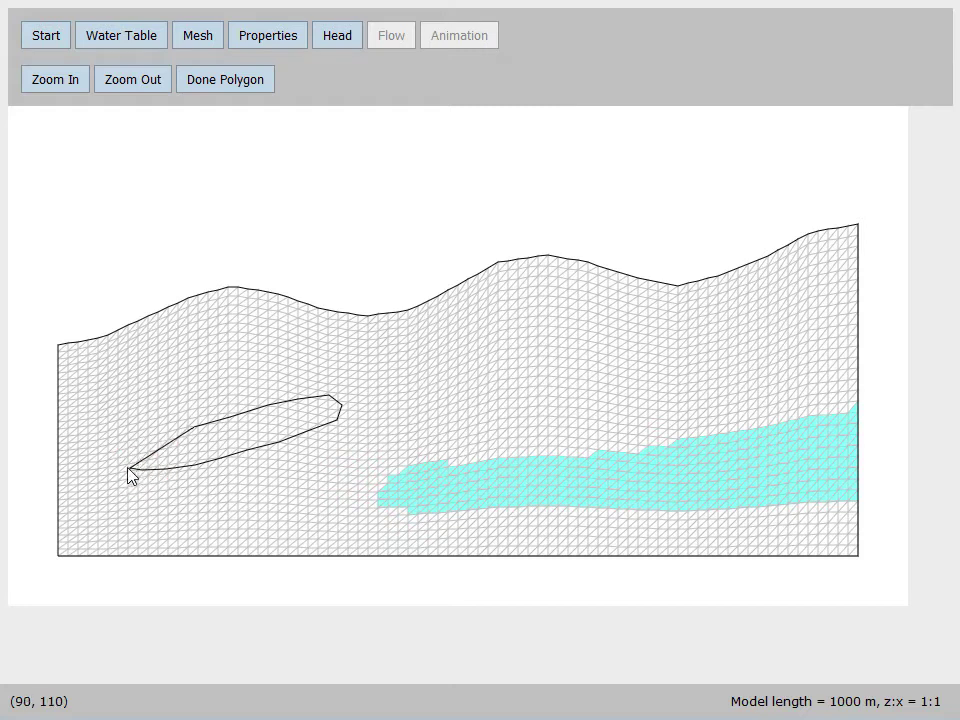
pyautogui.click(128, 467)
pyautogui.click(127, 450)
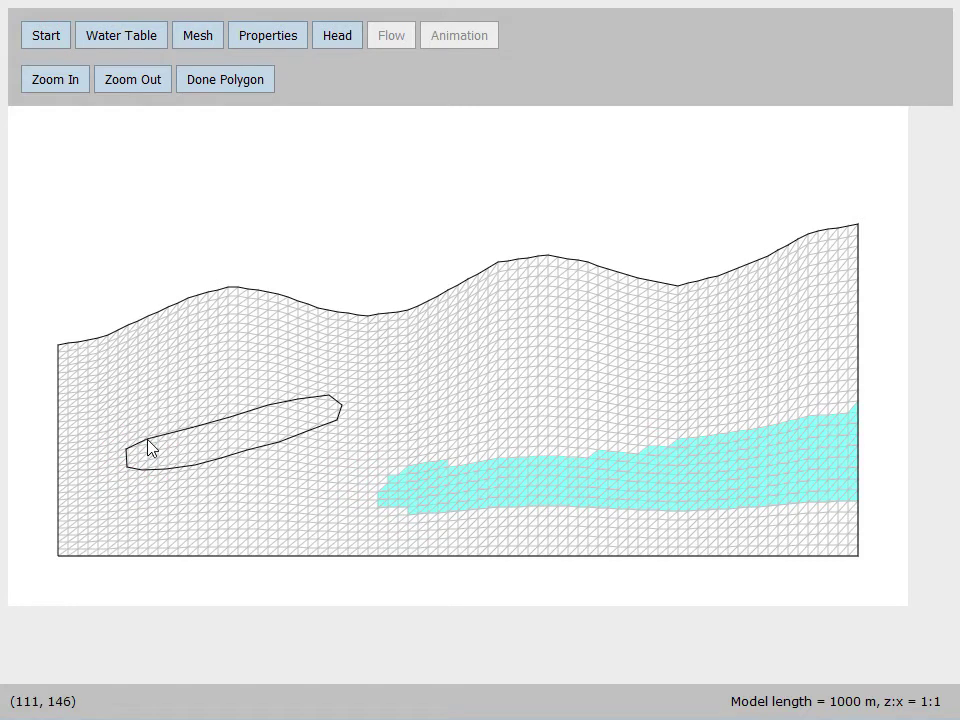
pyautogui.moveTo(147, 440)
pyautogui.mouseDown()
pyautogui.moveTo(138, 423)
pyautogui.moveTo(150, 438)
pyautogui.mouseUp()
pyautogui.moveTo(150, 439); pyautogui.dragTo(216, 92)
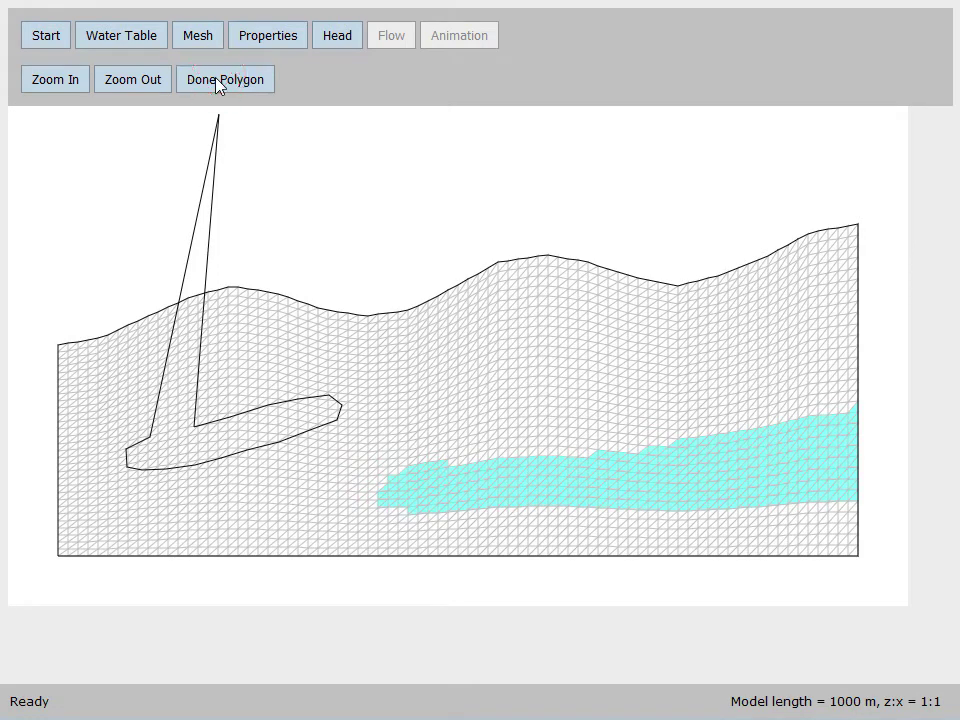
pyautogui.click(219, 84)
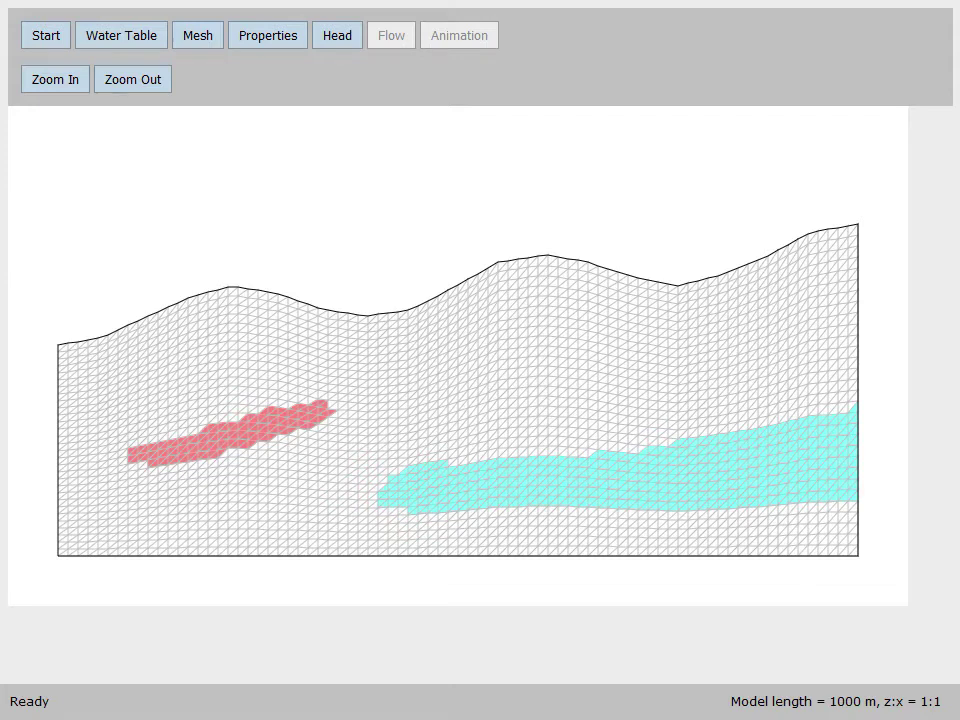
# Step: Open the hydraulic head calculation settings
pyautogui.click(337, 38)
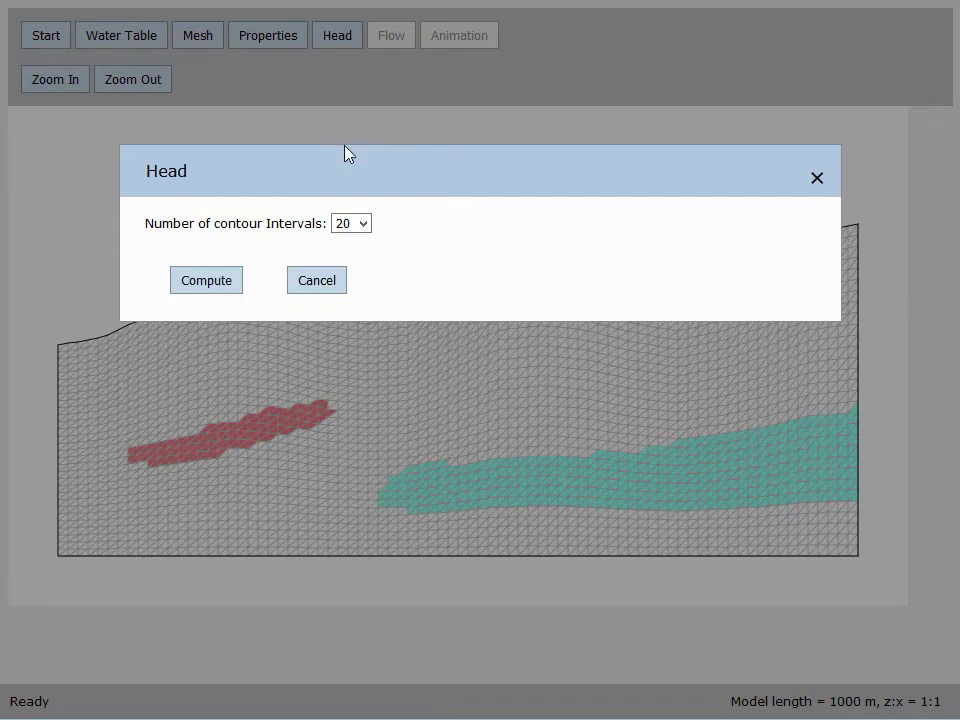
# Step: Choose 40 contour intervals and compute the hydraulic head
pyautogui.click(363, 224)
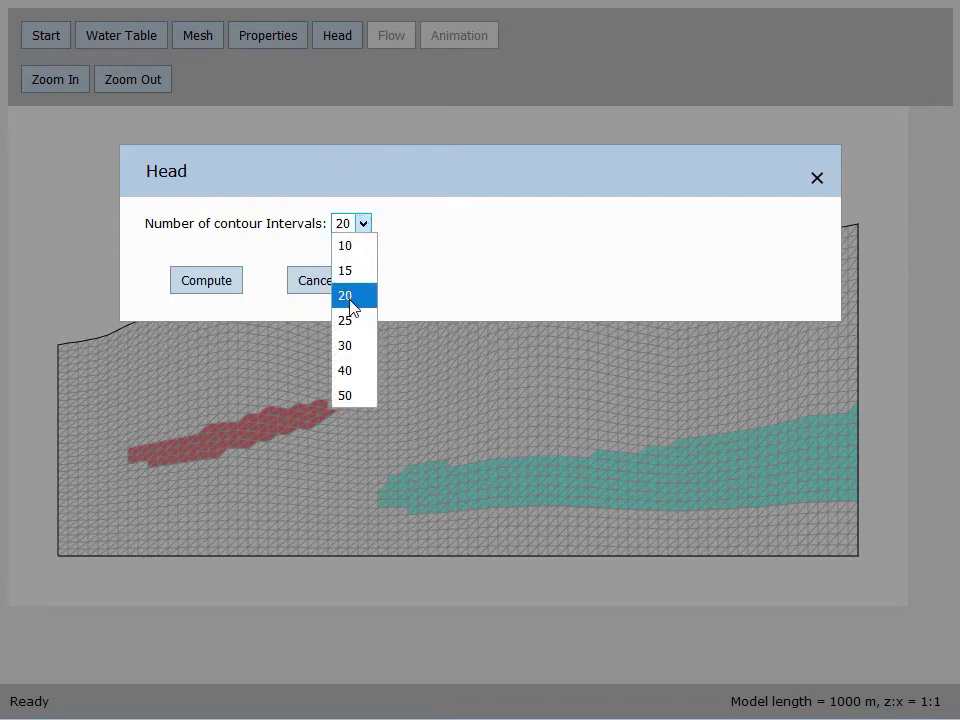
pyautogui.click(347, 372)
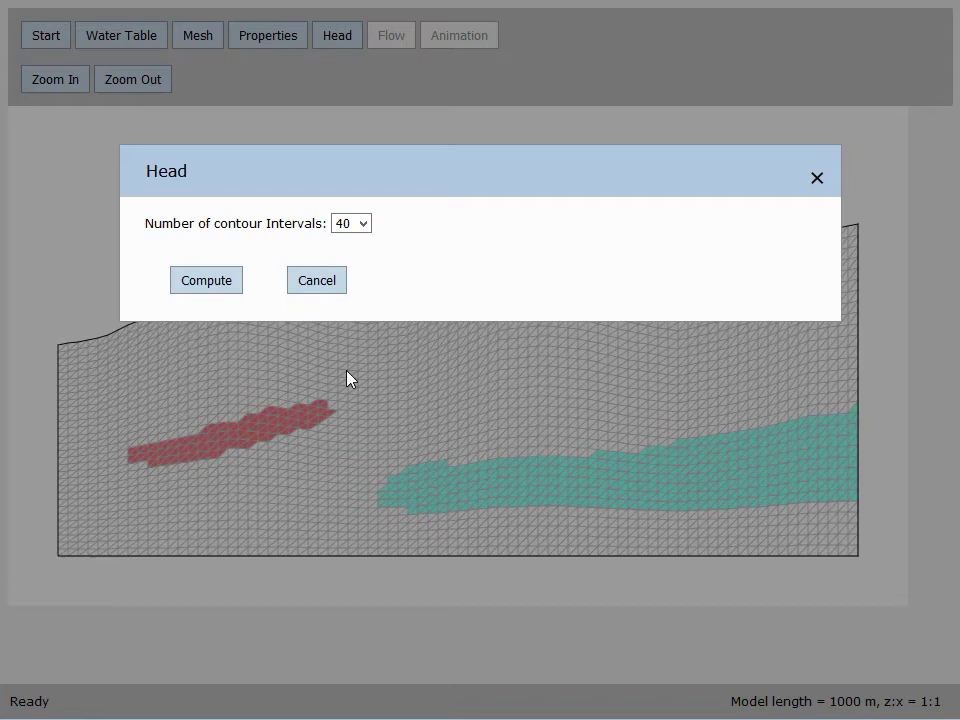
pyautogui.click(207, 281)
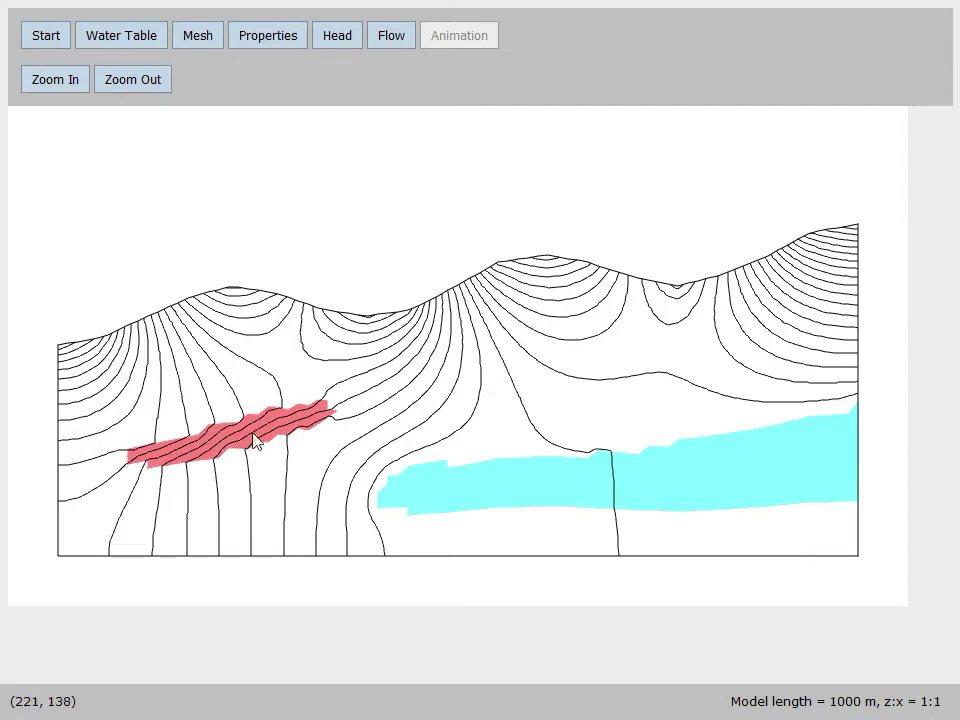
# Step: Open the Flow dialog for forward and backward flow path tracking
pyautogui.click(388, 36)
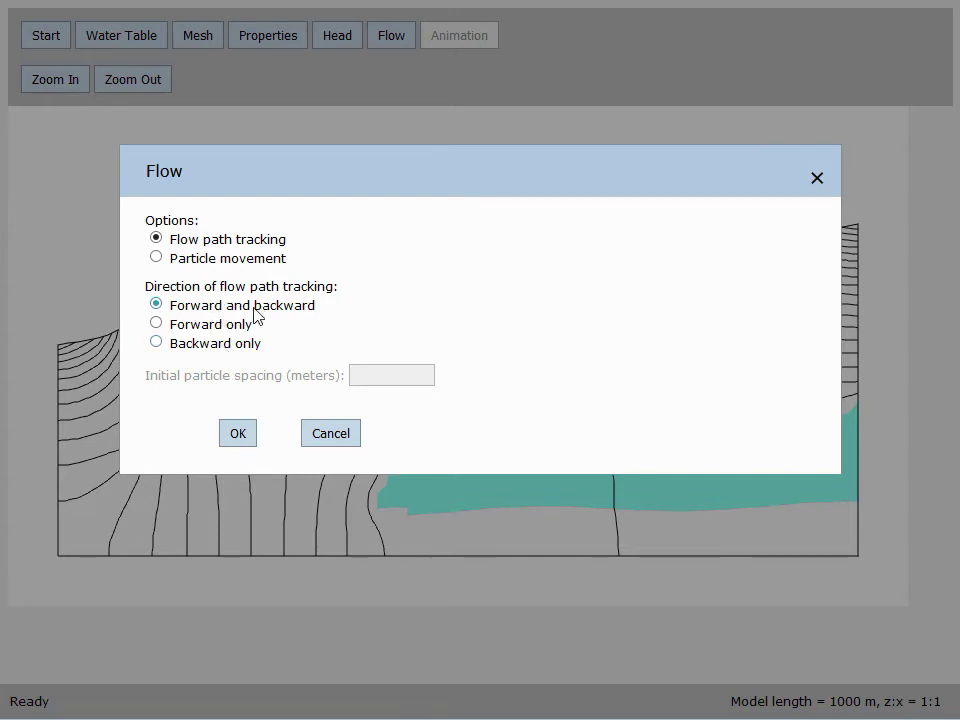
# Step: Accept flow-path tracking in both forward and backward directions
pyautogui.click(240, 436)
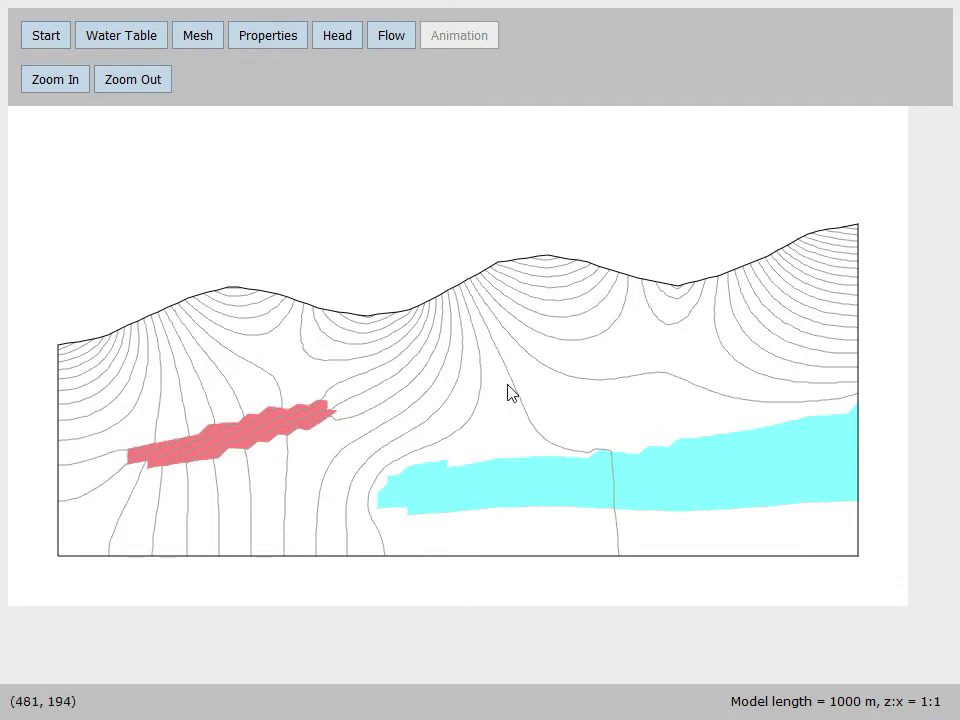
# Step: Trace twelve flow paths from ground-surface points on the right, middle and left hills
pyautogui.click(846, 254)
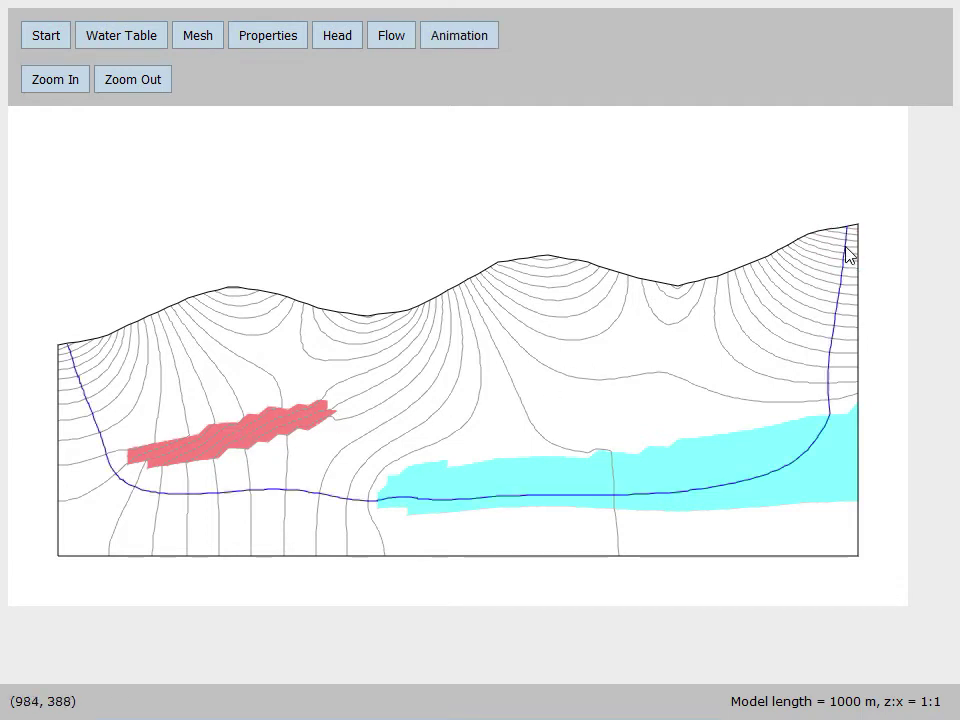
pyautogui.click(831, 251)
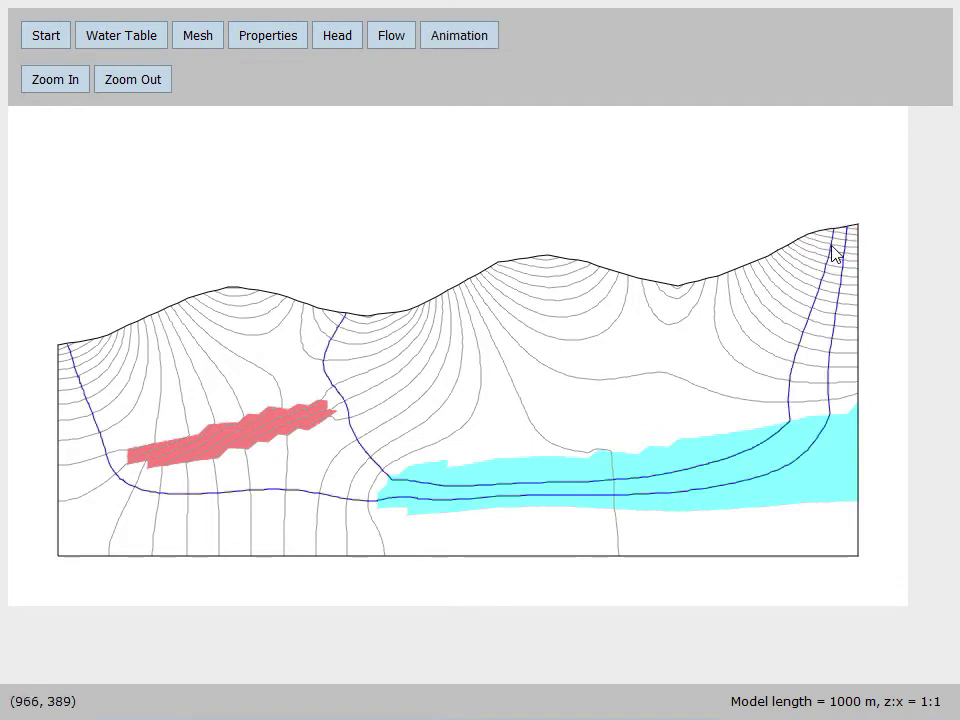
pyautogui.click(809, 251)
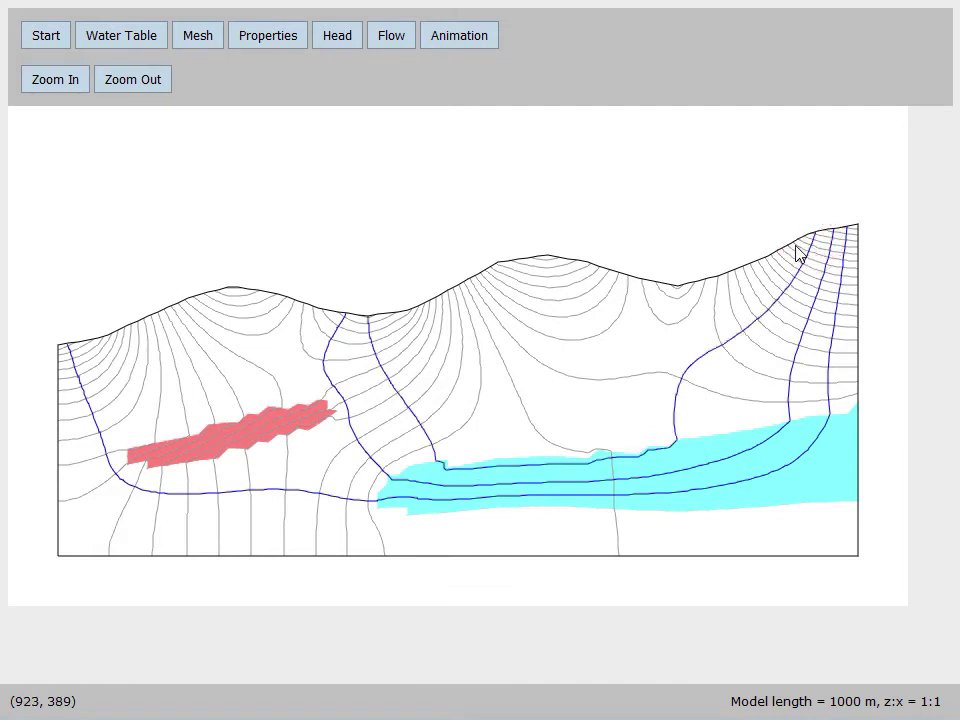
pyautogui.click(796, 246)
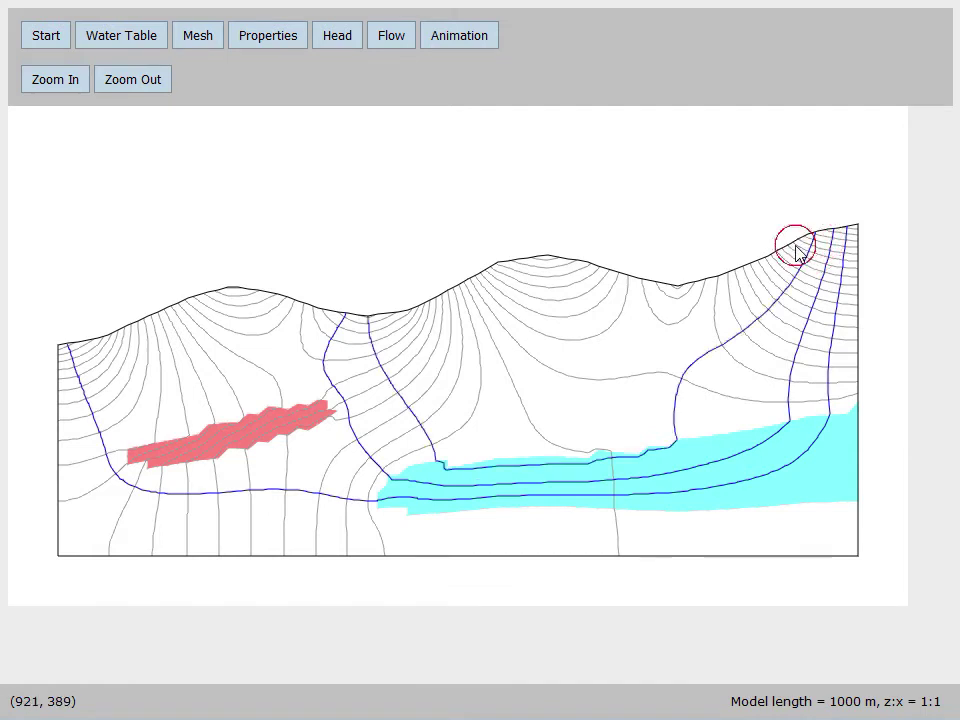
pyautogui.click(596, 277)
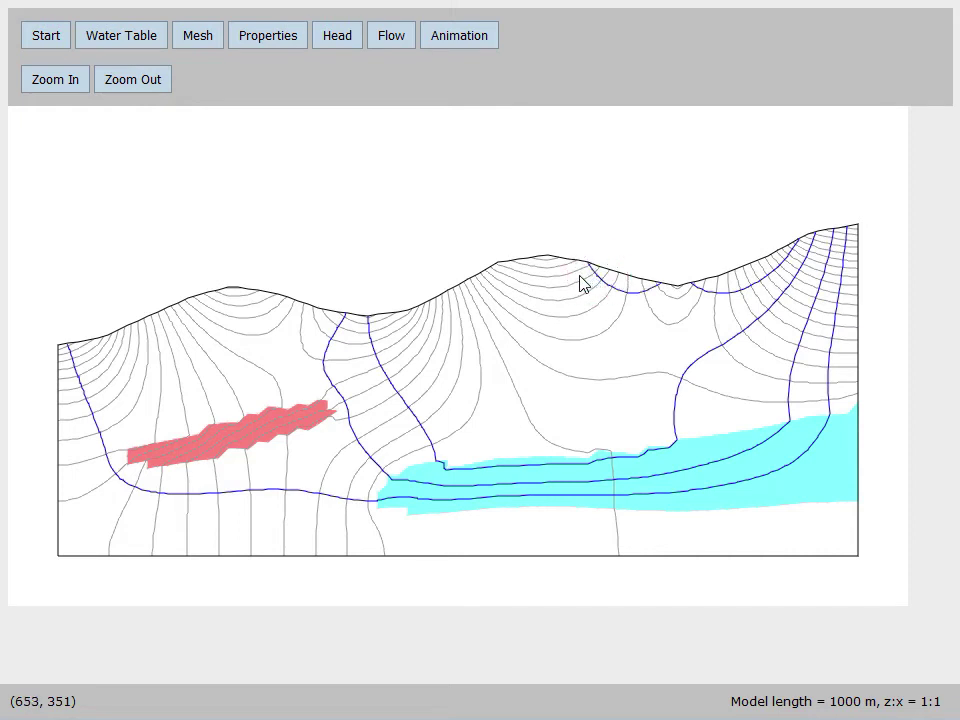
pyautogui.click(580, 276)
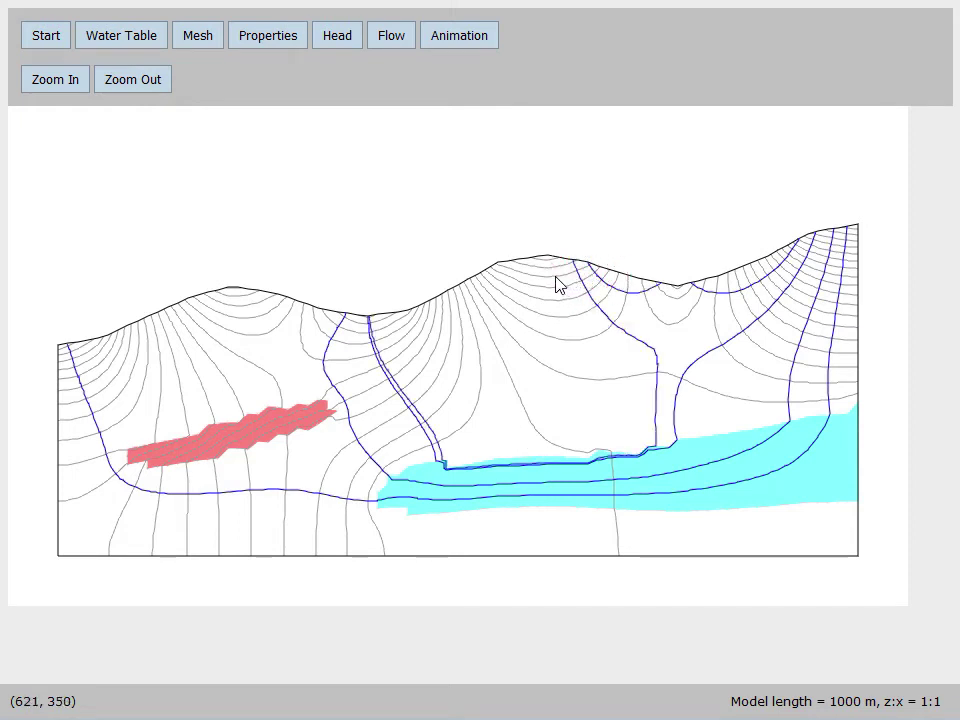
pyautogui.click(555, 282)
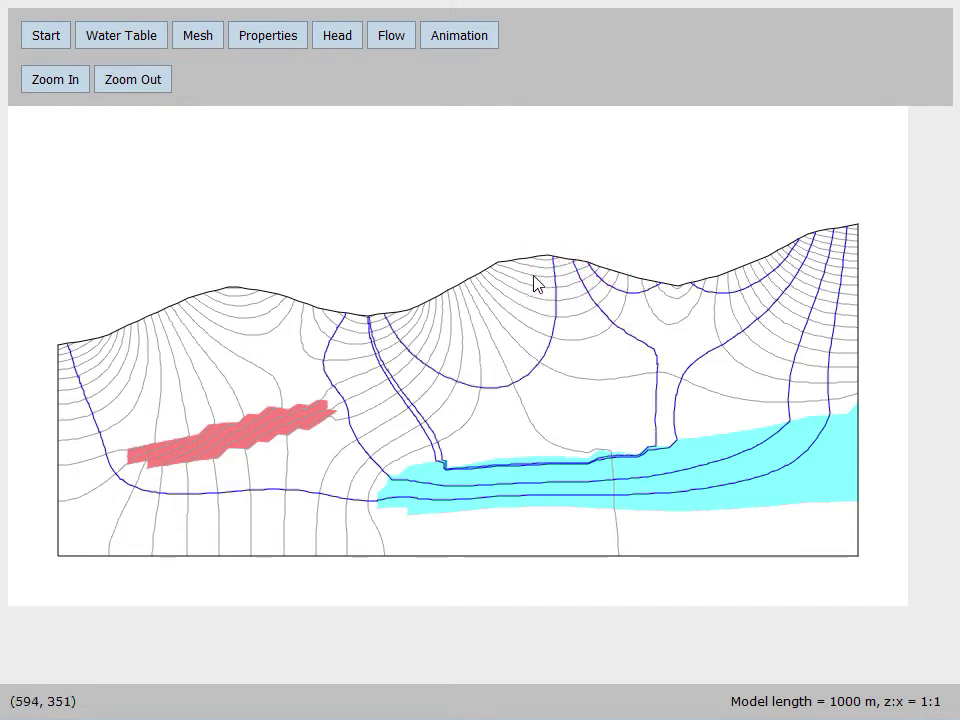
pyautogui.click(532, 280)
pyautogui.click(506, 280)
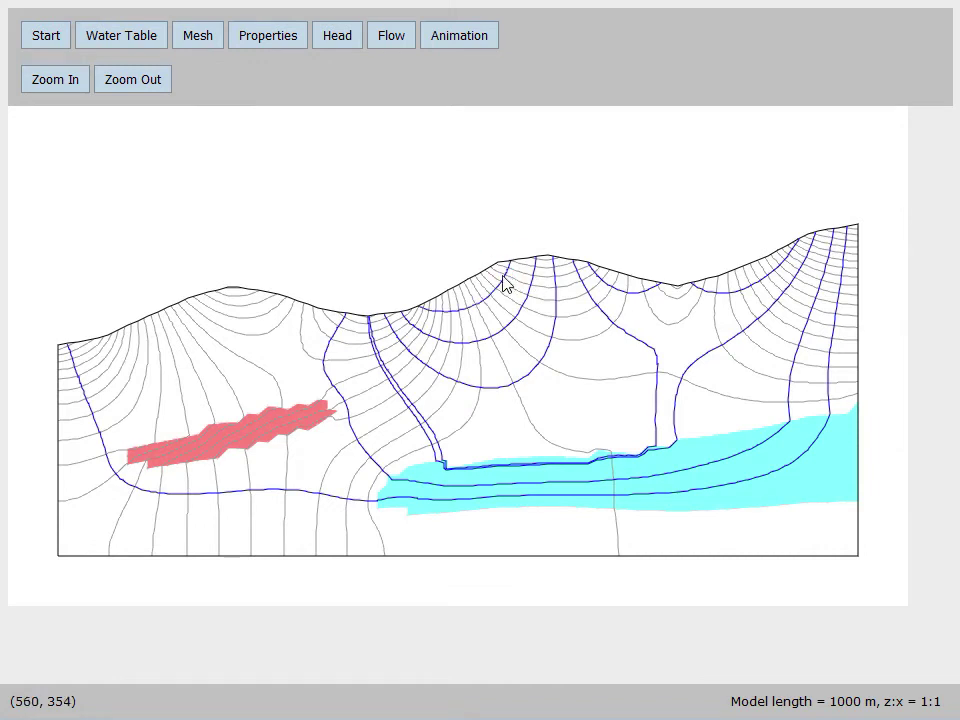
pyautogui.click(268, 313)
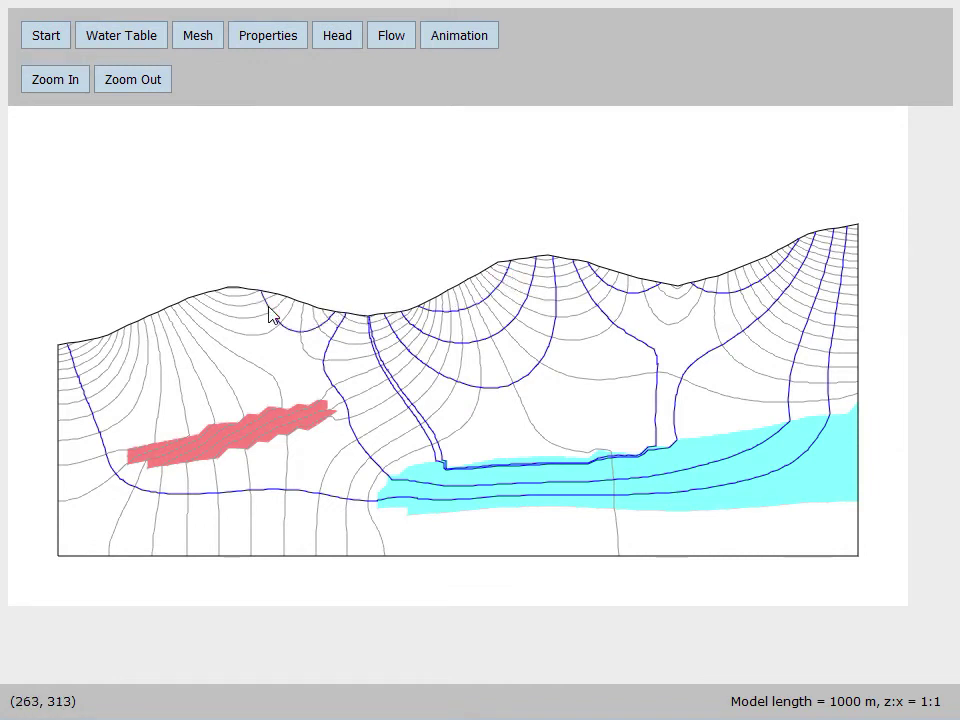
pyautogui.click(245, 314)
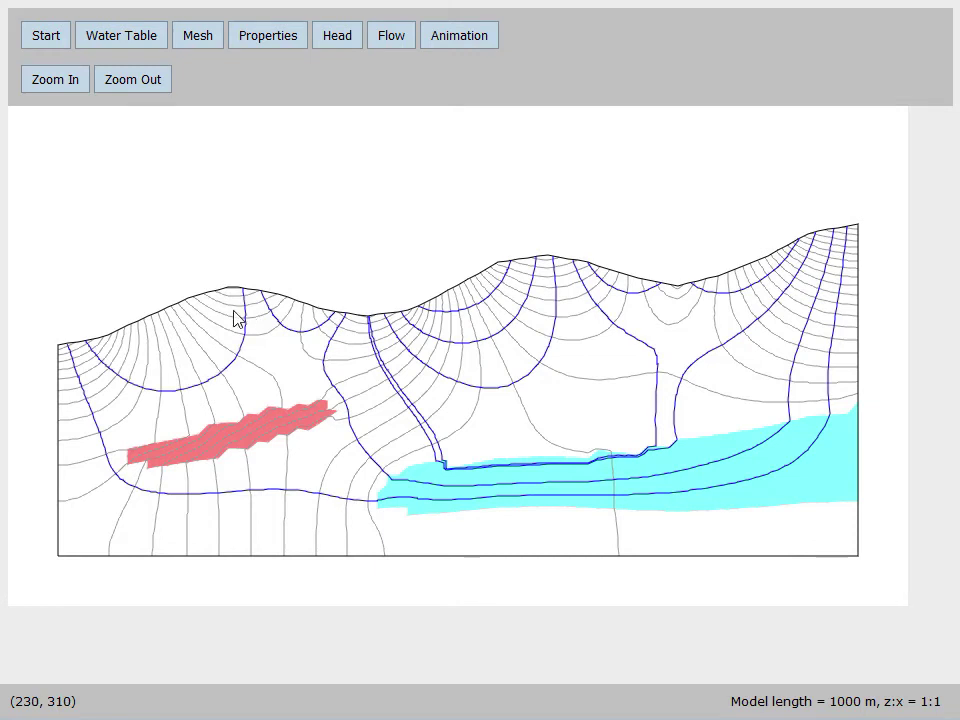
pyautogui.click(222, 314)
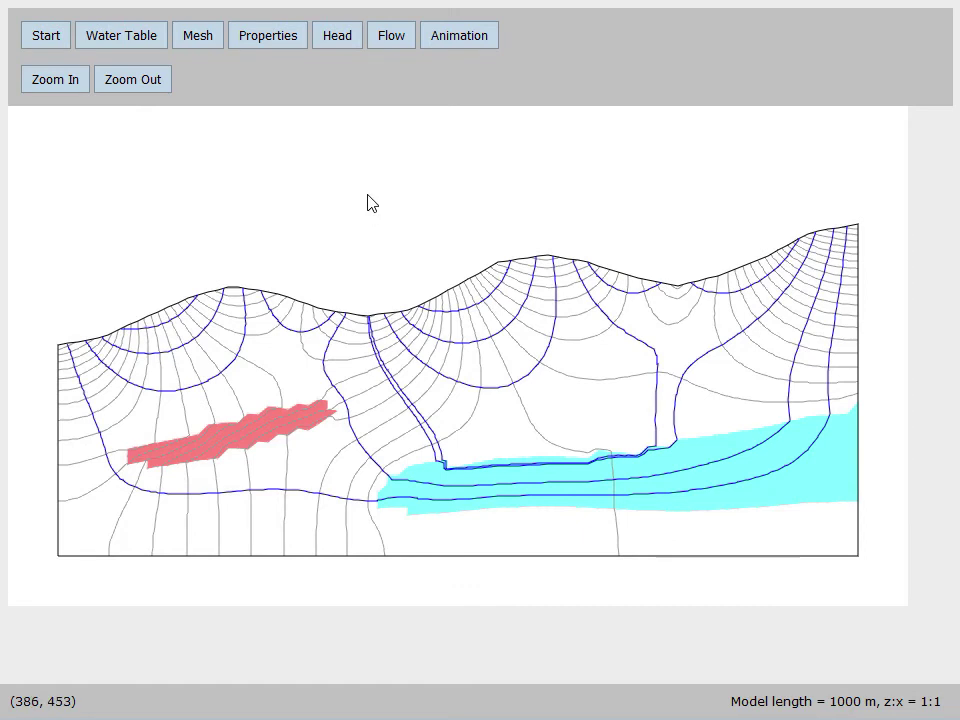
# Step: Bring up the Animation settings for travel time per second and smoothness
pyautogui.click(450, 40)
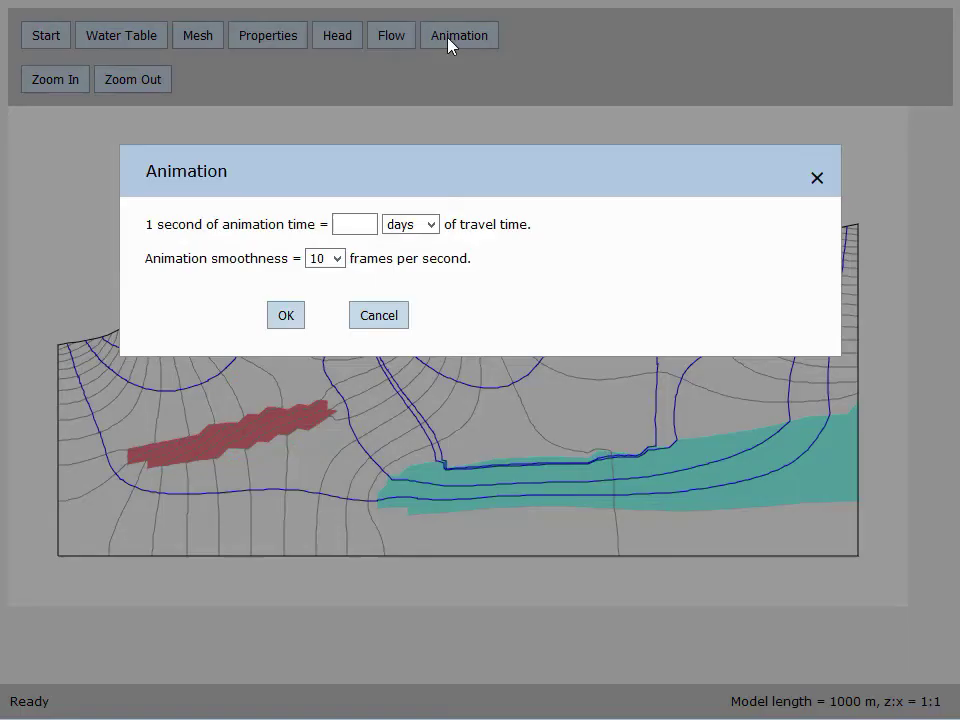
# Step: Set the animation to 50 days of travel time per second
pyautogui.click(358, 225)
pyautogui.write('50')
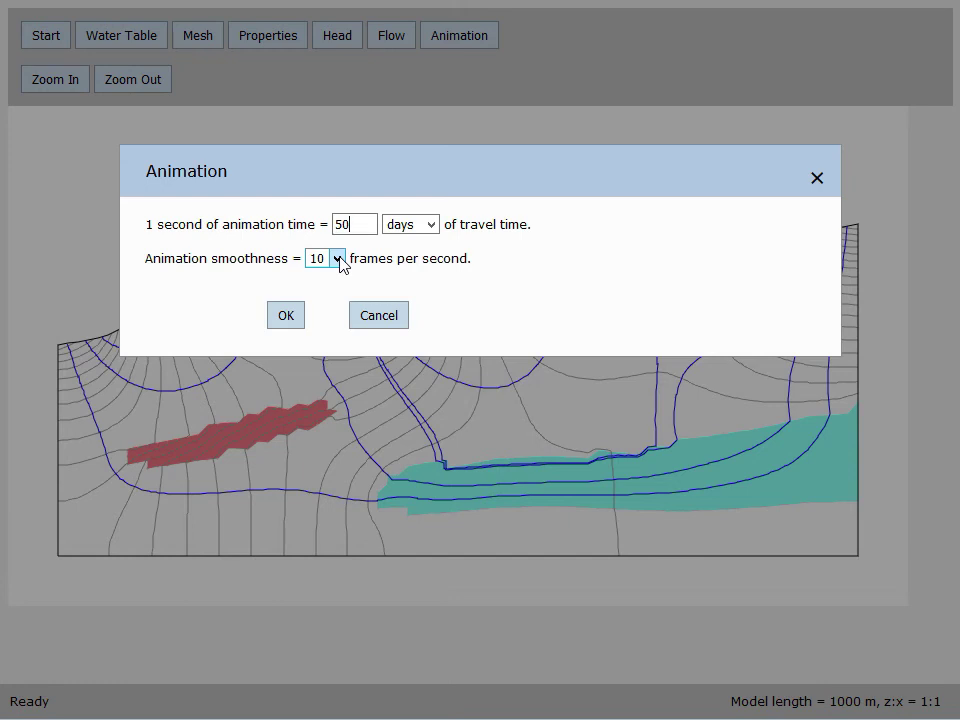
pyautogui.click(289, 314)
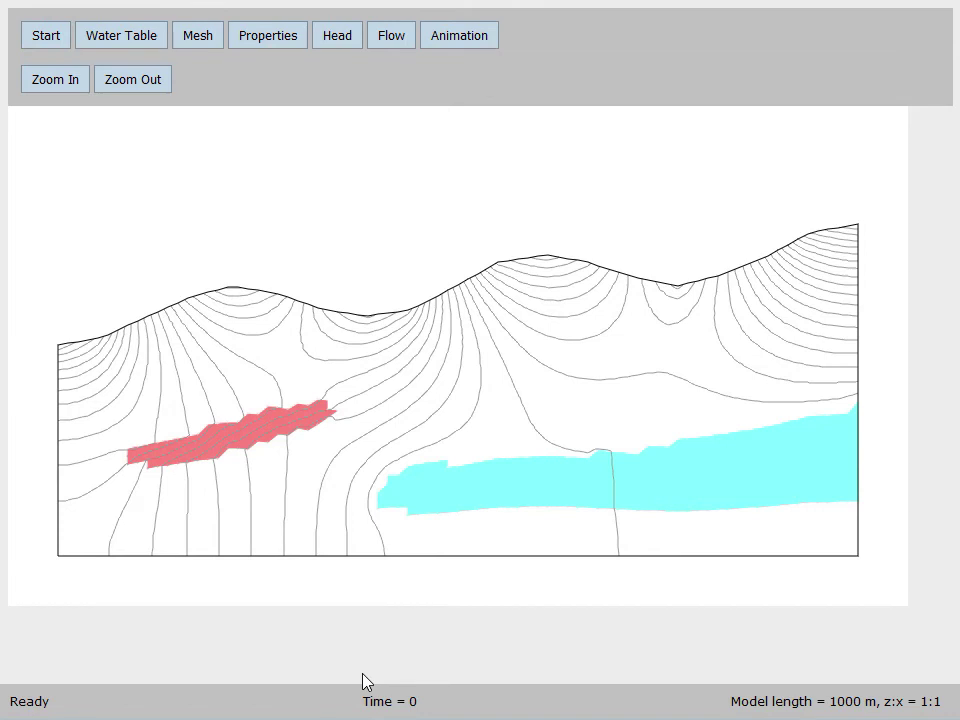
# Step: Run the flow path animation out to 1767 days, then reopen the Flow options
pyautogui.click(645, 185)
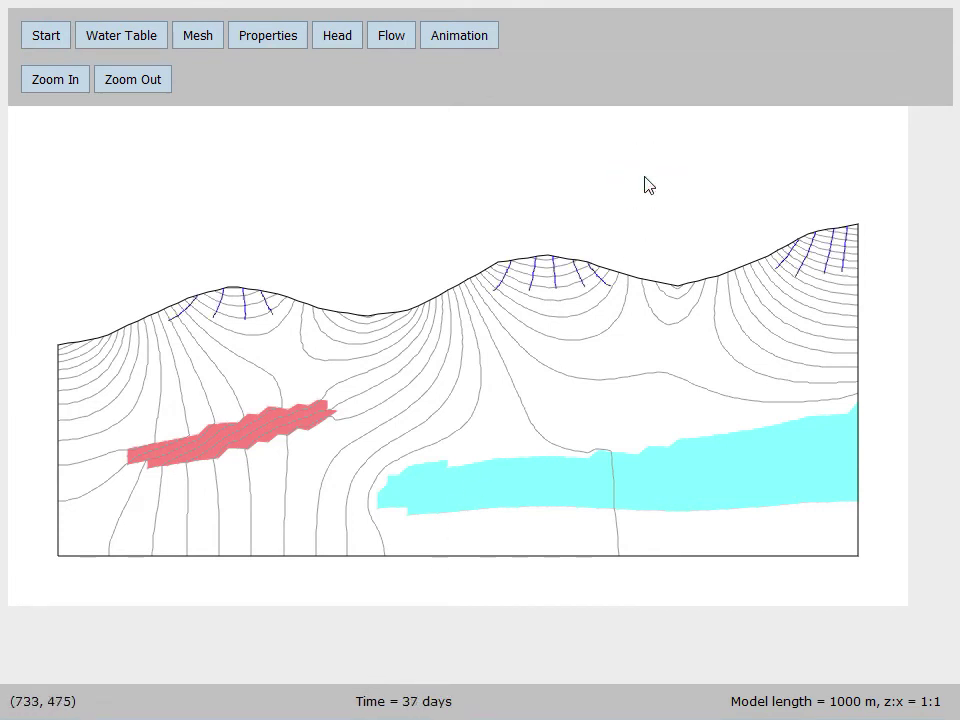
pyautogui.click(645, 185)
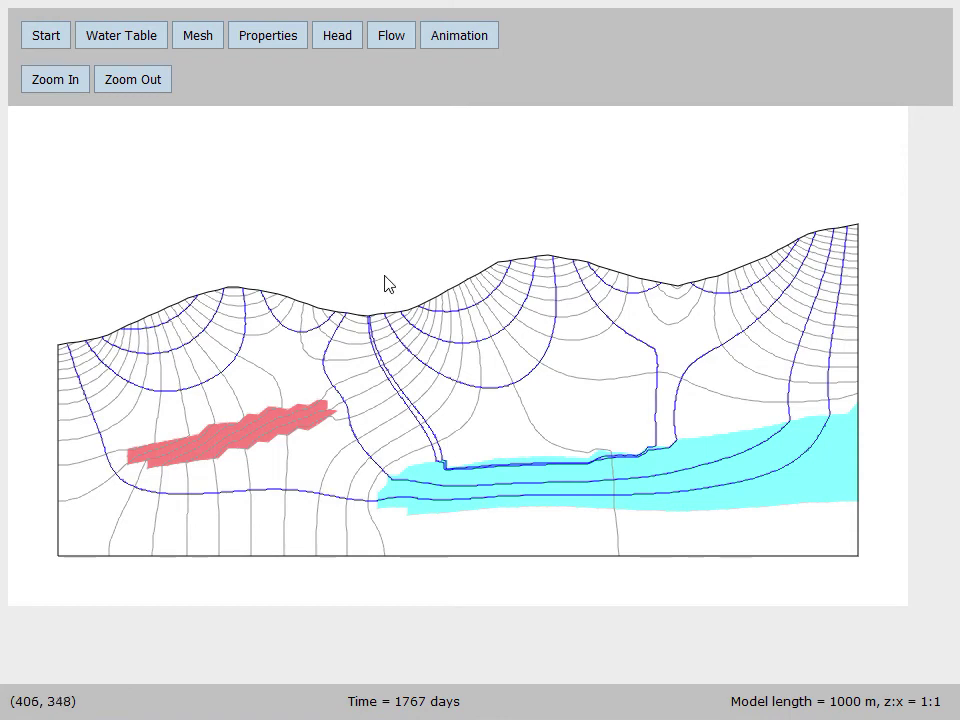
pyautogui.click(394, 38)
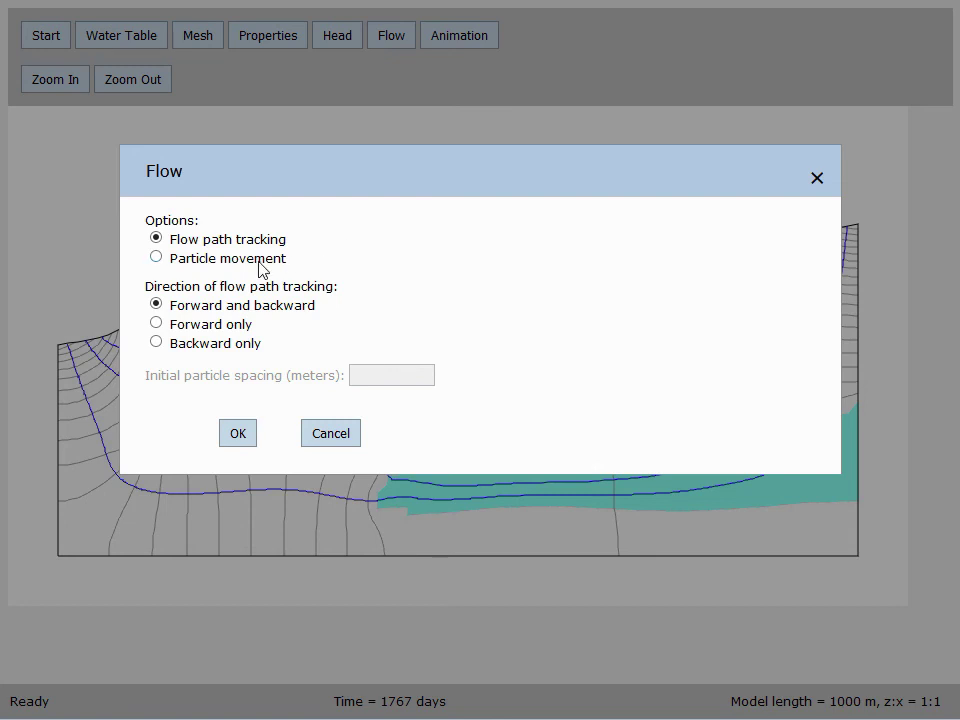
# Step: Switch to particle movement with a 5 m initial particle spacing
pyautogui.click(155, 259)
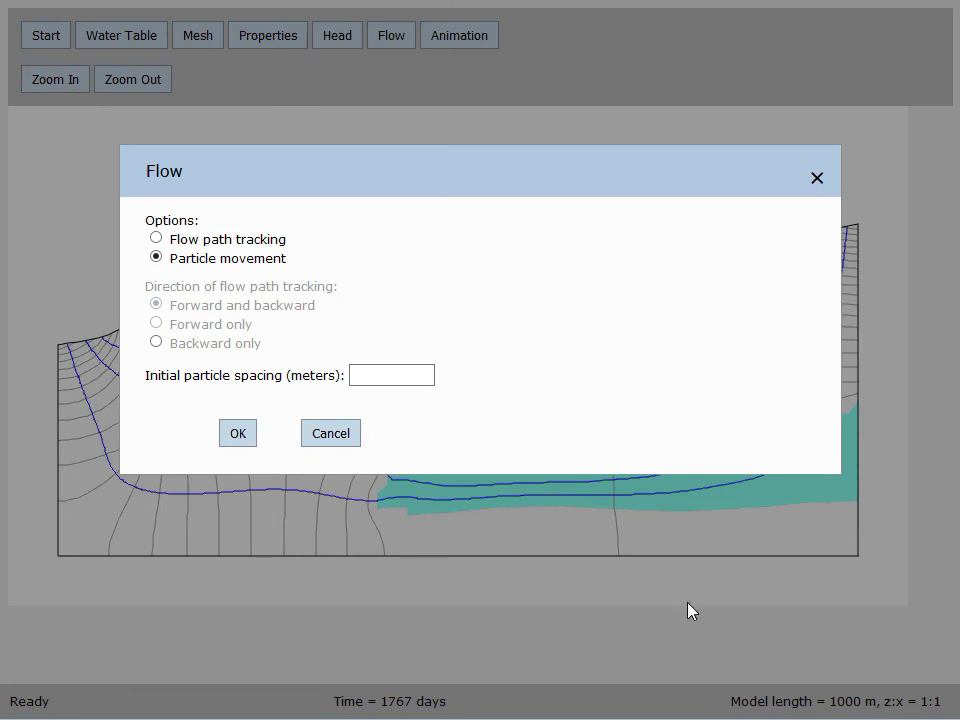
pyautogui.click(371, 376)
pyautogui.write('5')
pyautogui.click(242, 433)
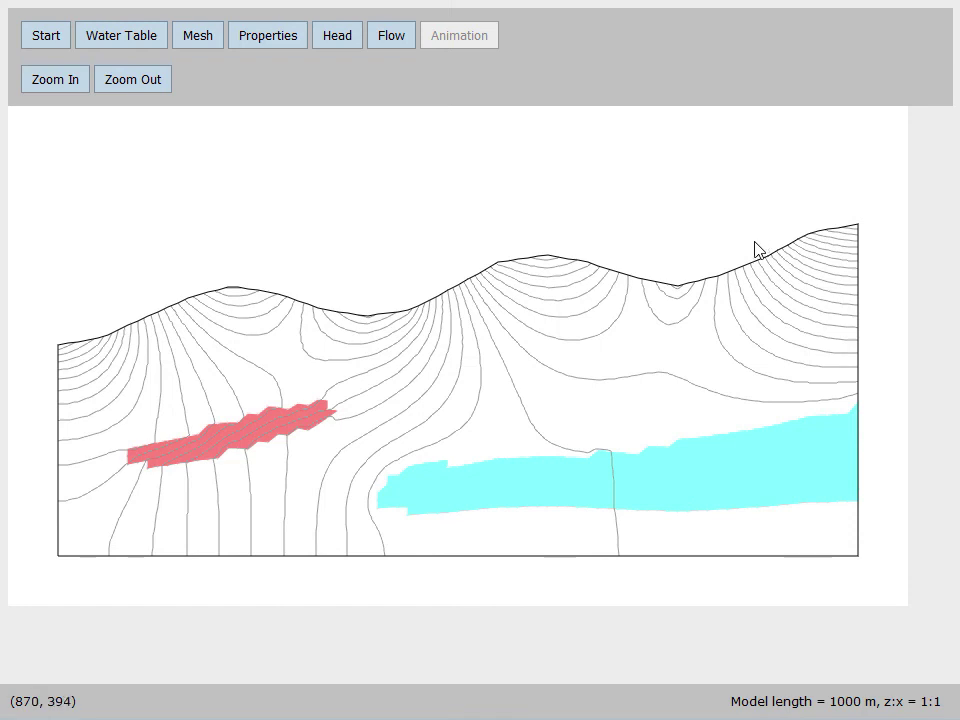
# Step: Draw a six-corner polygon around the upper-right hilltop and fill it with particles
pyautogui.moveTo(760, 241); pyautogui.dragTo(799, 226)
pyautogui.click(798, 219)
pyautogui.click(863, 218)
pyautogui.click(884, 239)
pyautogui.click(875, 268)
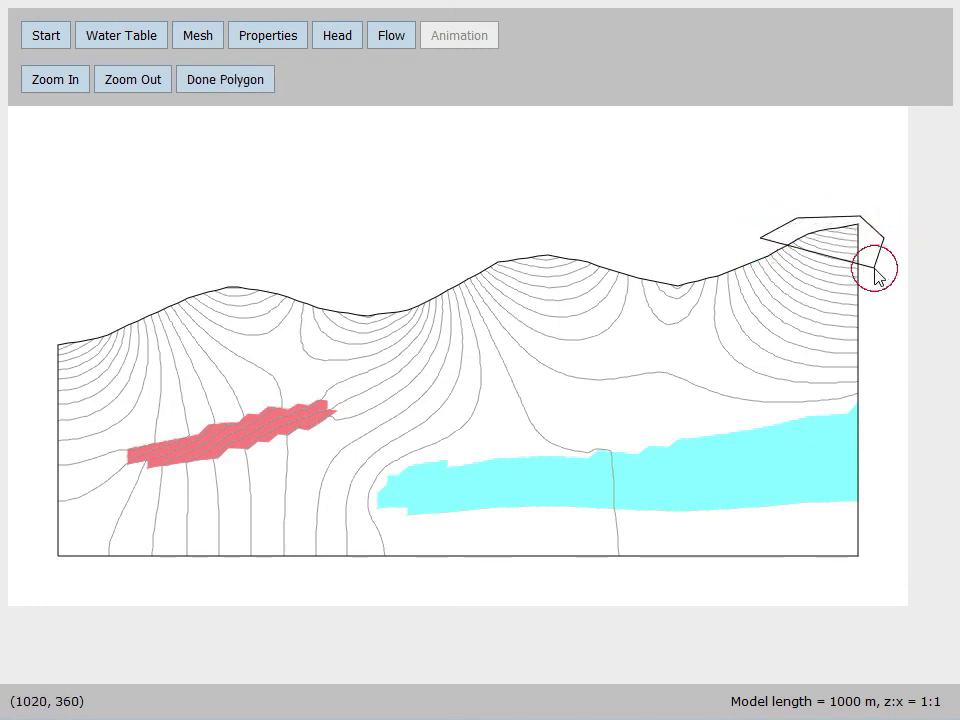
pyautogui.click(809, 277)
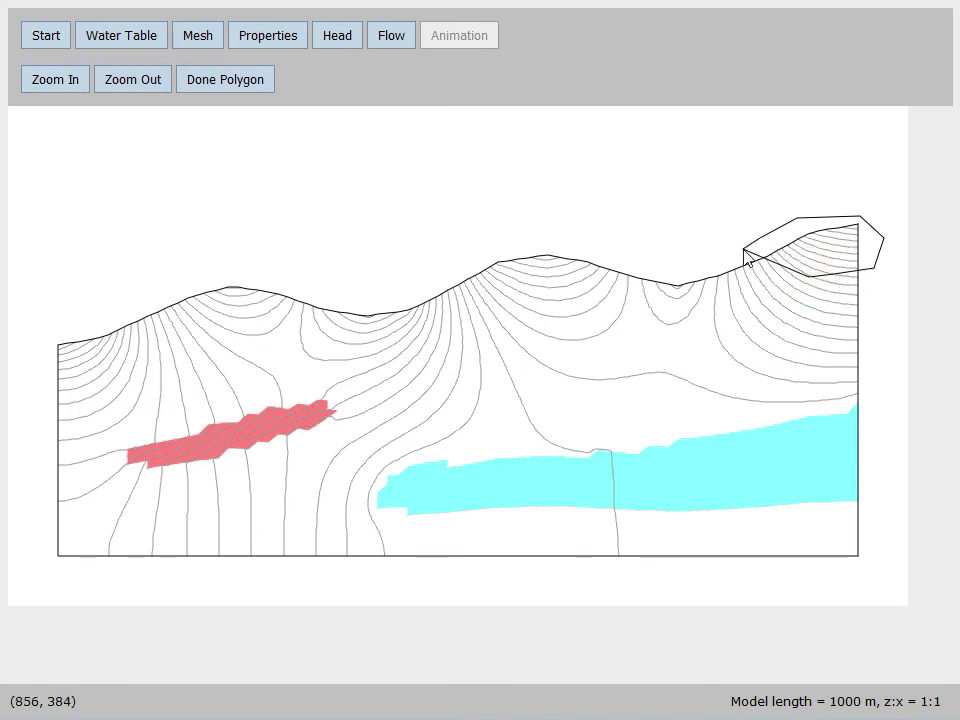
pyautogui.click(744, 251)
pyautogui.click(744, 251)
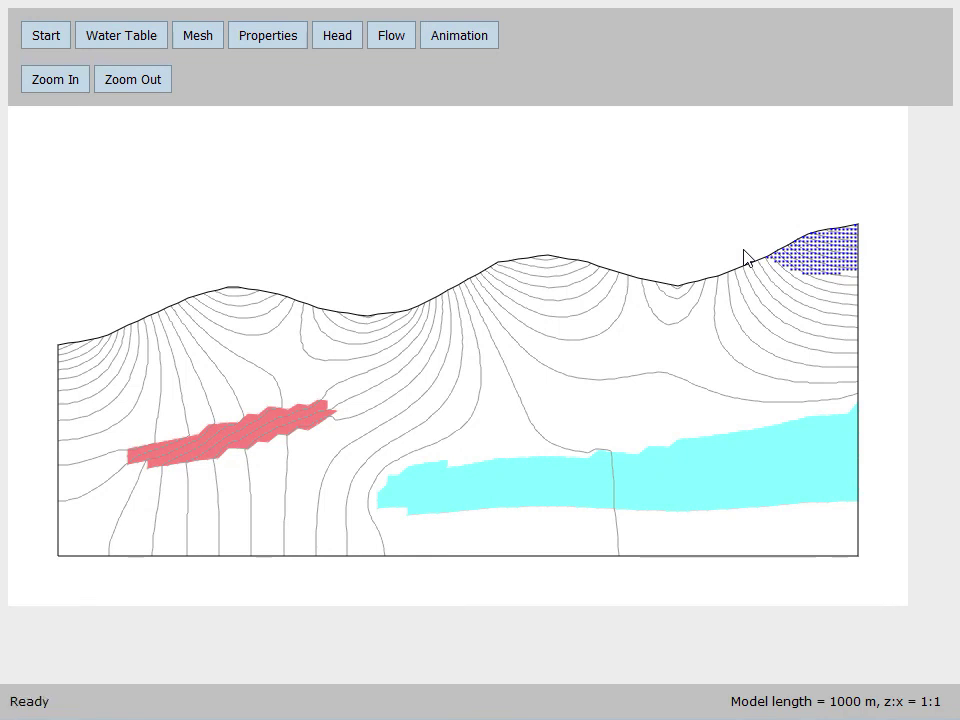
# Step: Change the animation rate from 50 to 100 days per second
pyautogui.click(468, 34)
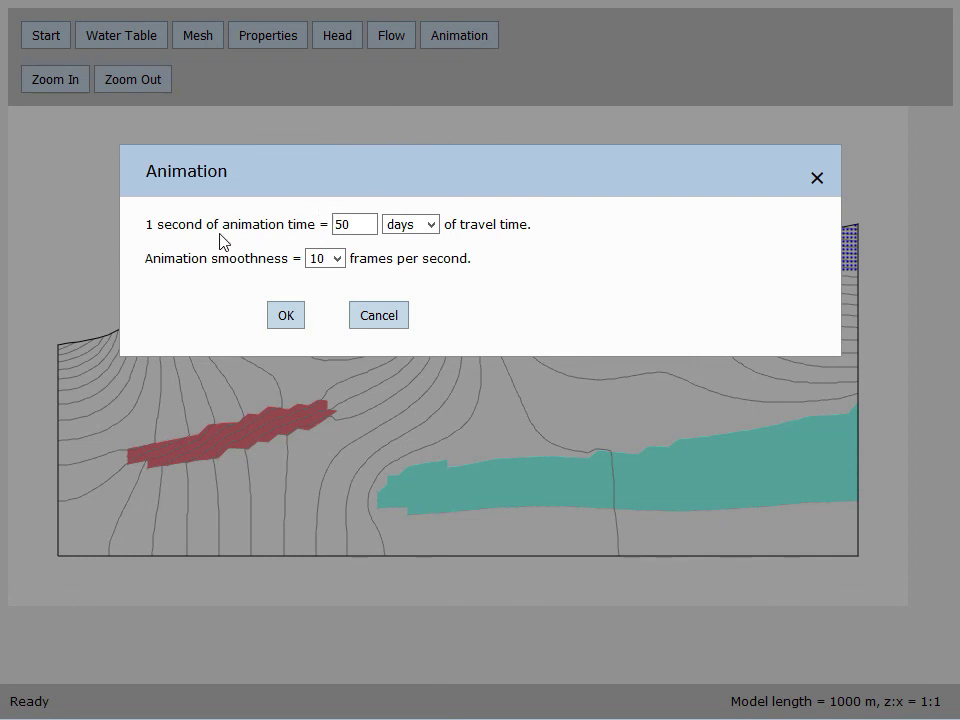
pyautogui.click(352, 226)
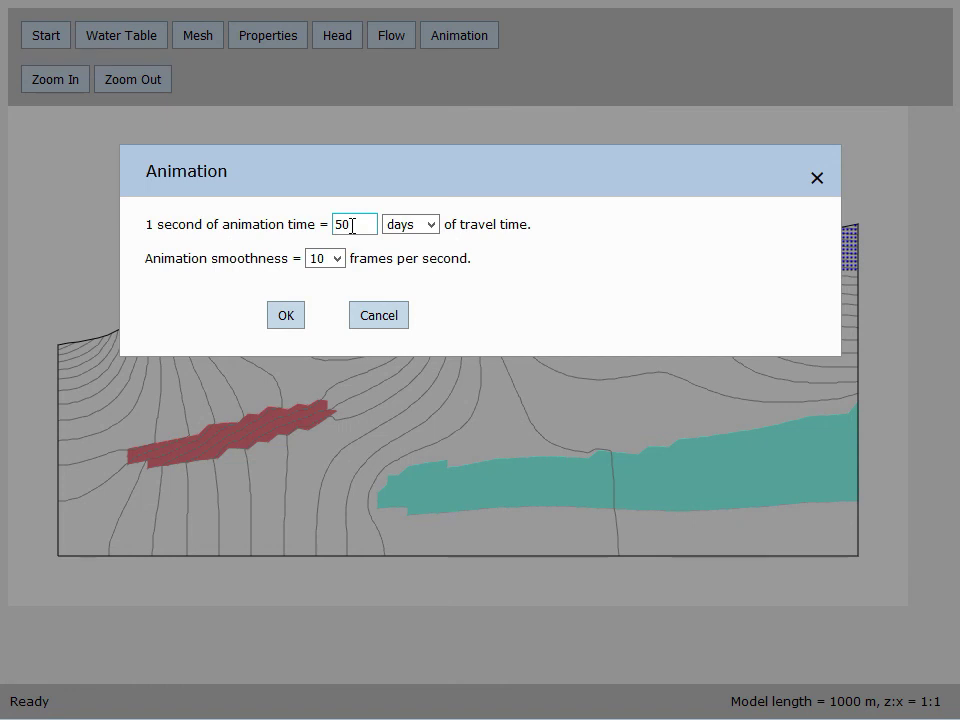
pyautogui.moveTo(352, 226); pyautogui.dragTo(317, 224)
pyautogui.write('100')
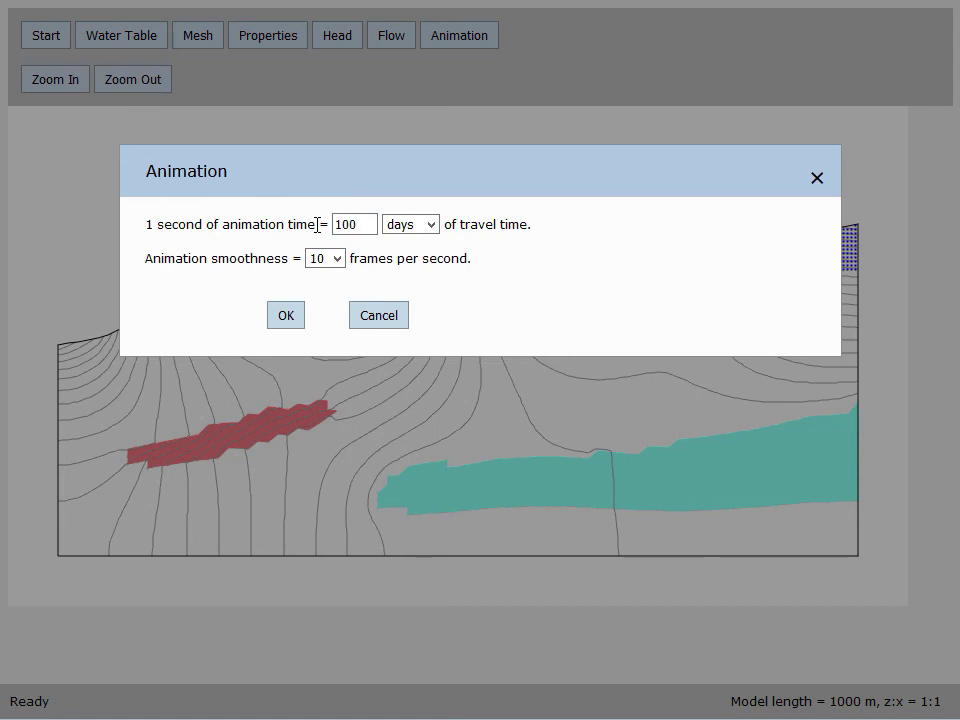
pyautogui.click(288, 316)
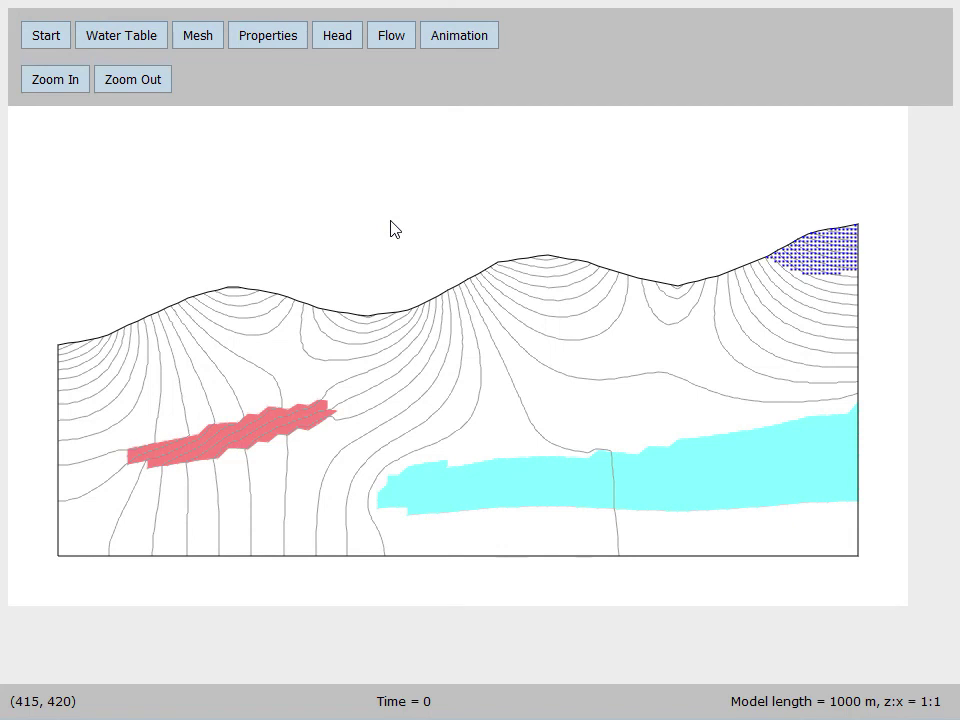
# Step: Start the particle animation so the particles move downslope from the right hilltop
pyautogui.click(503, 201)
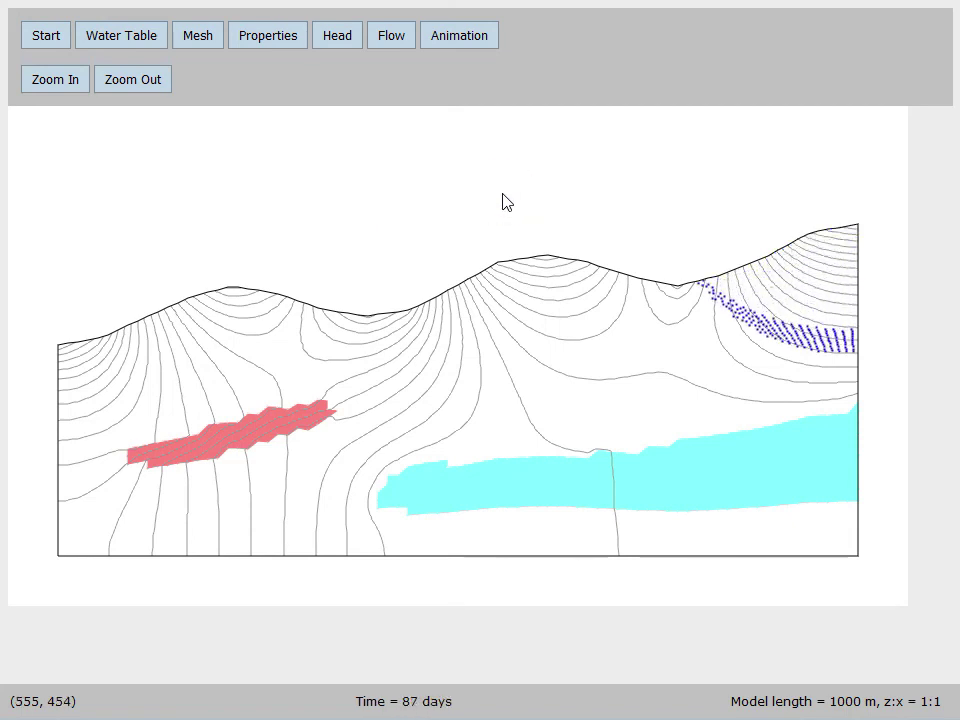